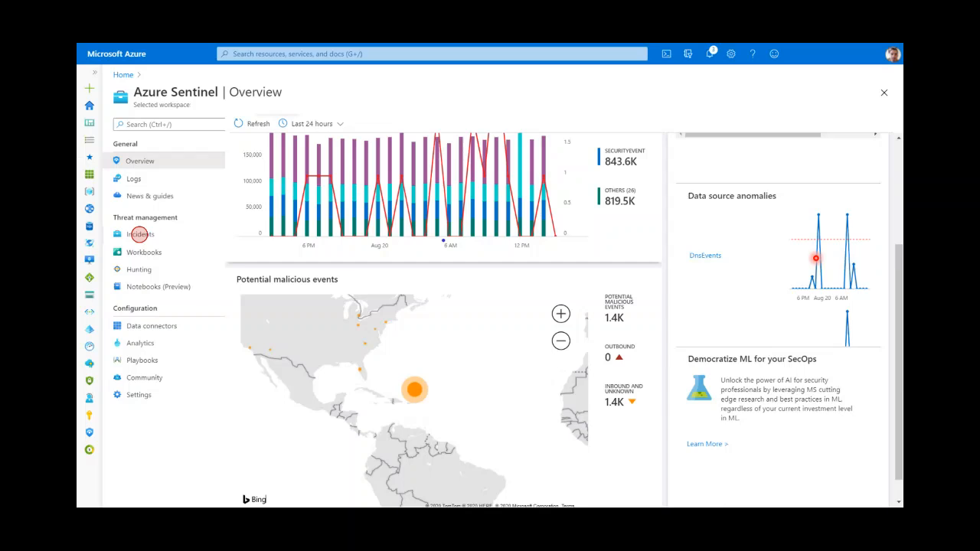
pyautogui.click(140, 235)
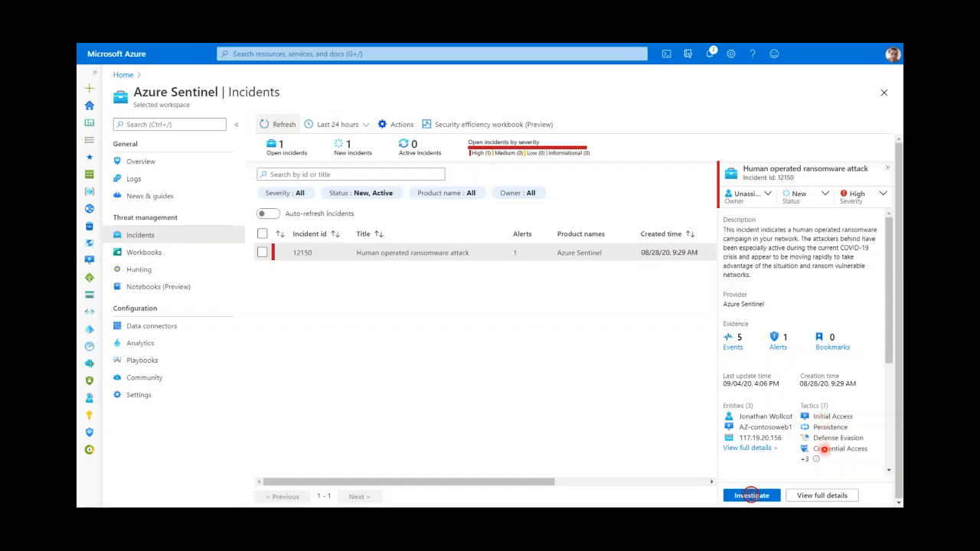
pyautogui.click(751, 496)
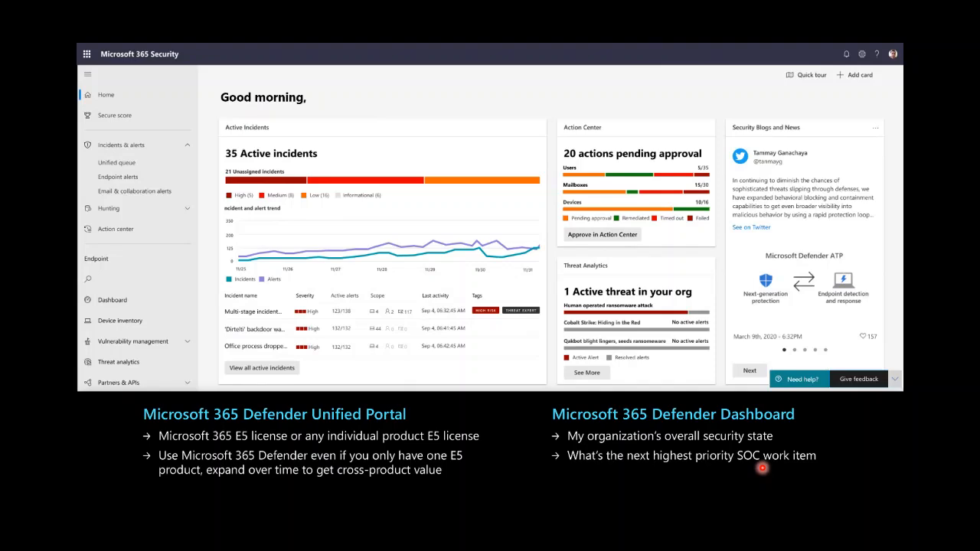
pyautogui.press('Right')
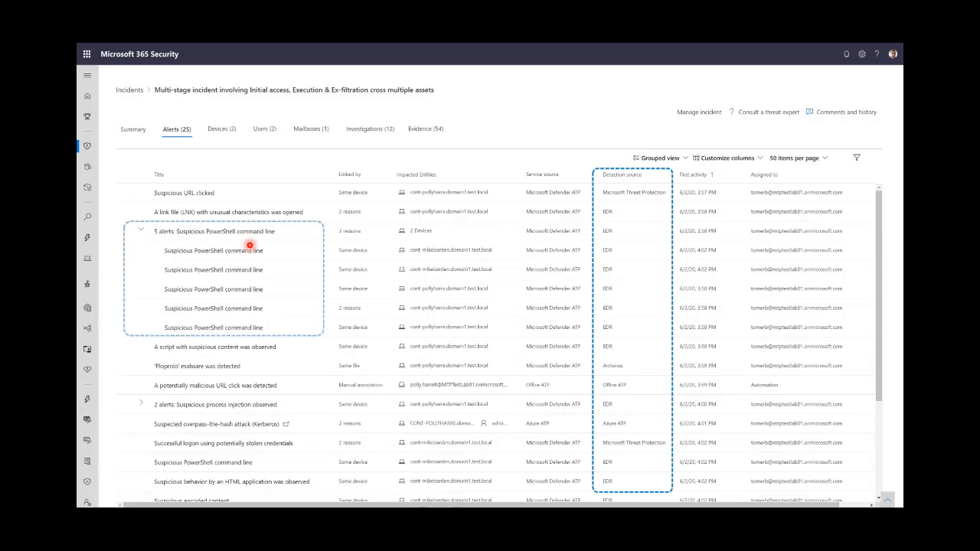
pyautogui.click(250, 246)
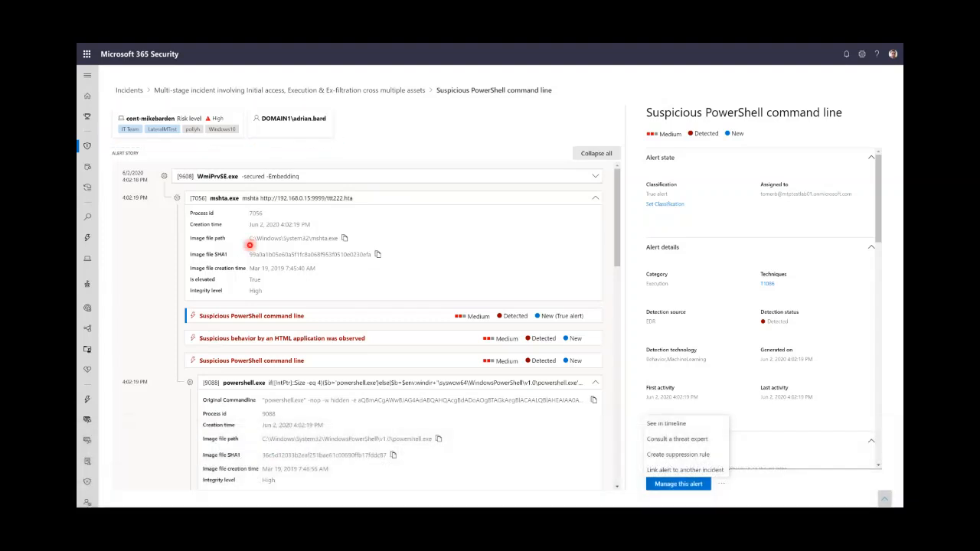
pyautogui.click(695, 439)
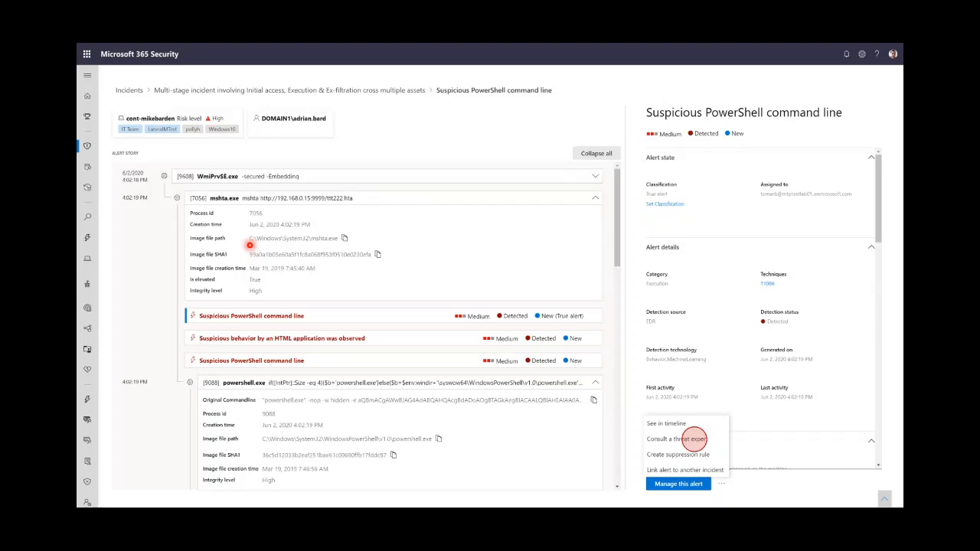
pyautogui.click(695, 439)
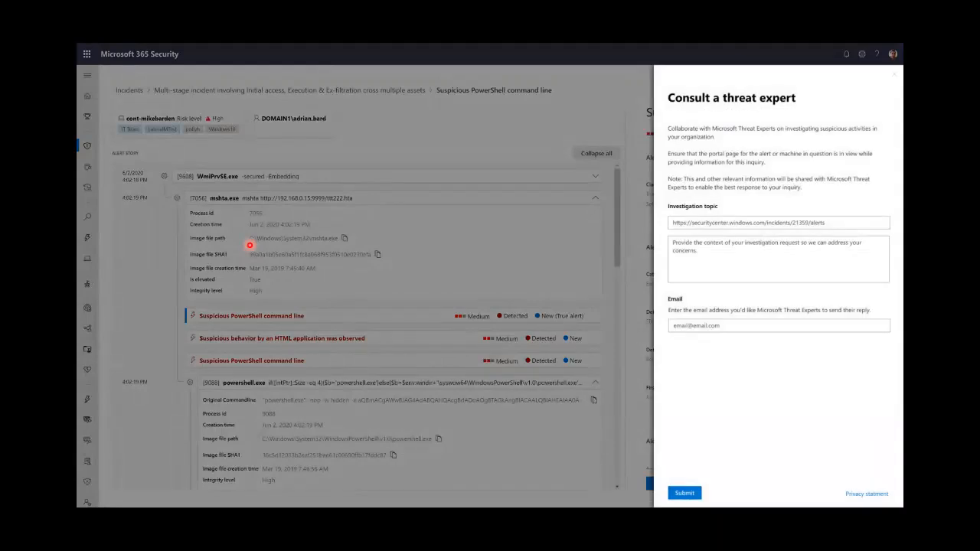
pyautogui.click(249, 245)
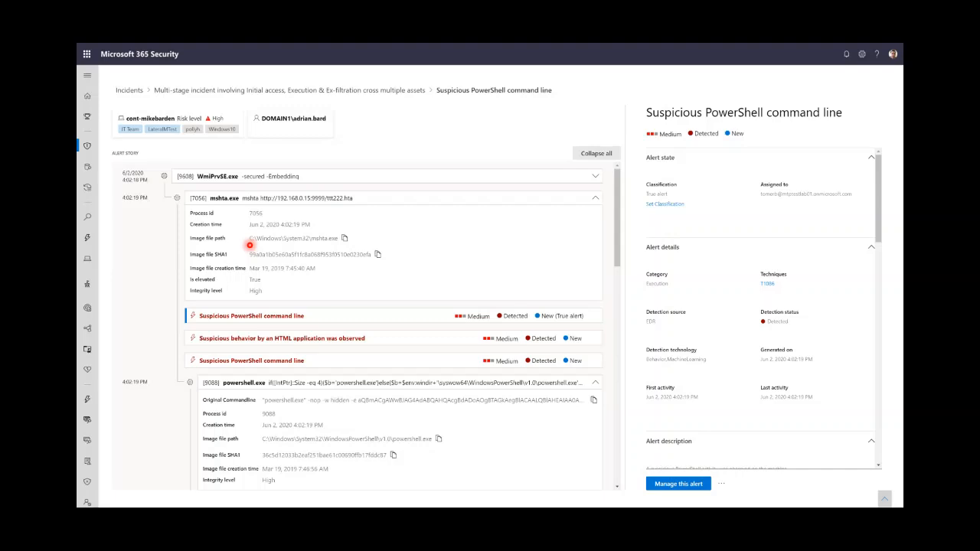
pyautogui.click(167, 121)
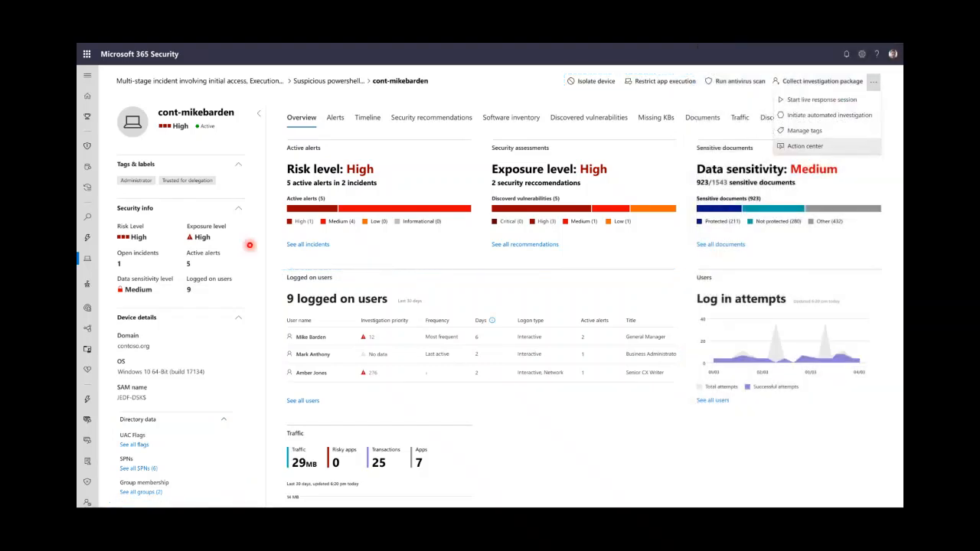
pyautogui.click(836, 146)
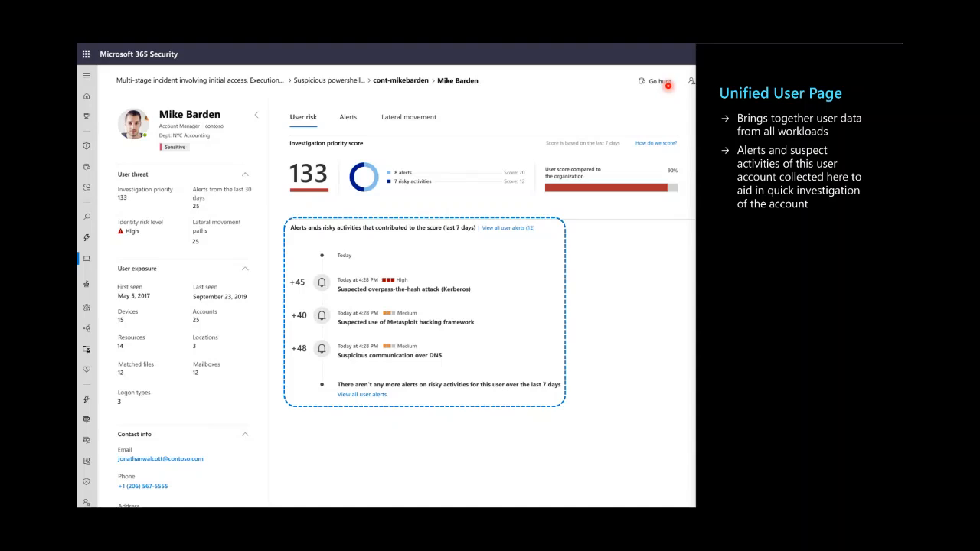
pyautogui.click(666, 84)
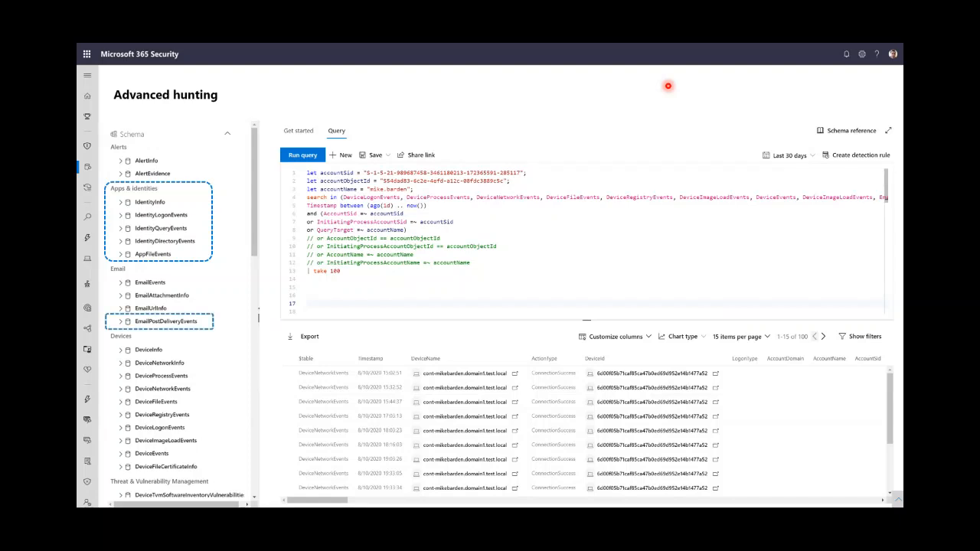
pyautogui.scroll(-4, 184, 268)
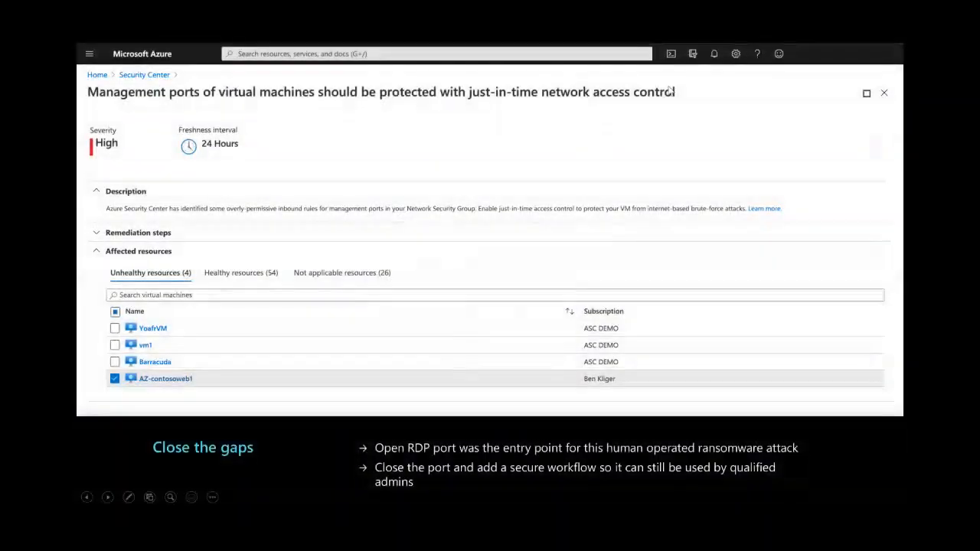
# Switch from the slide show to the Azure Sentinel browser window and load the security.microsoft.com portal in its empty tab.
pyautogui.press('Escape')
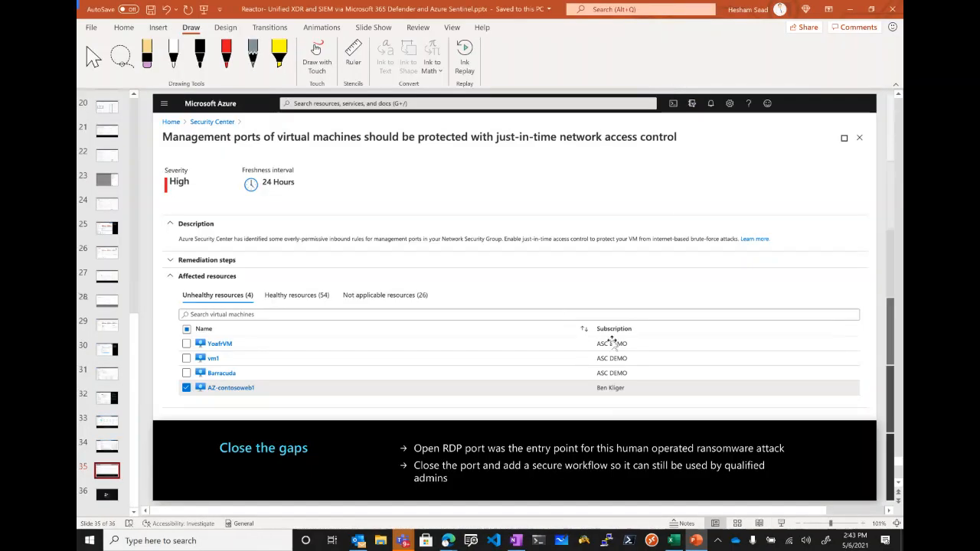
pyautogui.moveTo(451, 541)
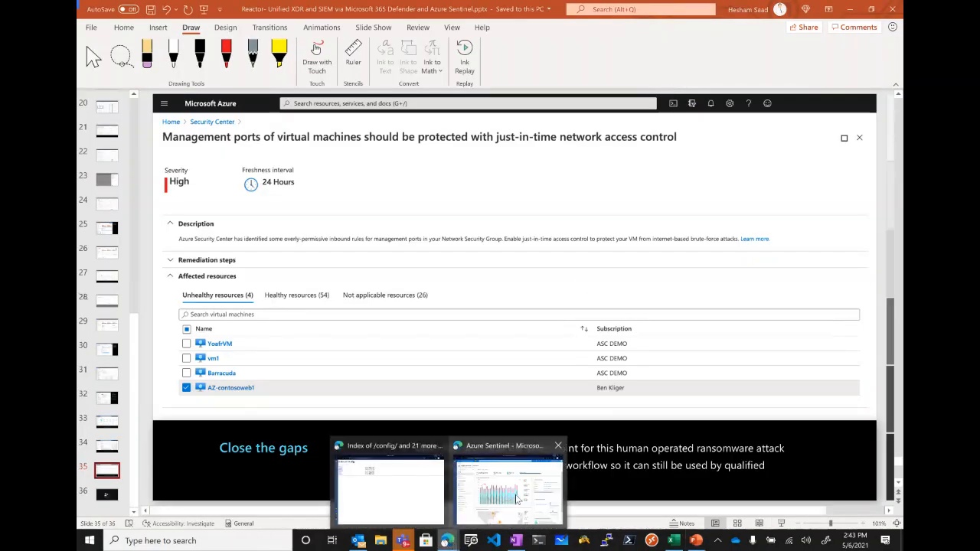
pyautogui.click(517, 499)
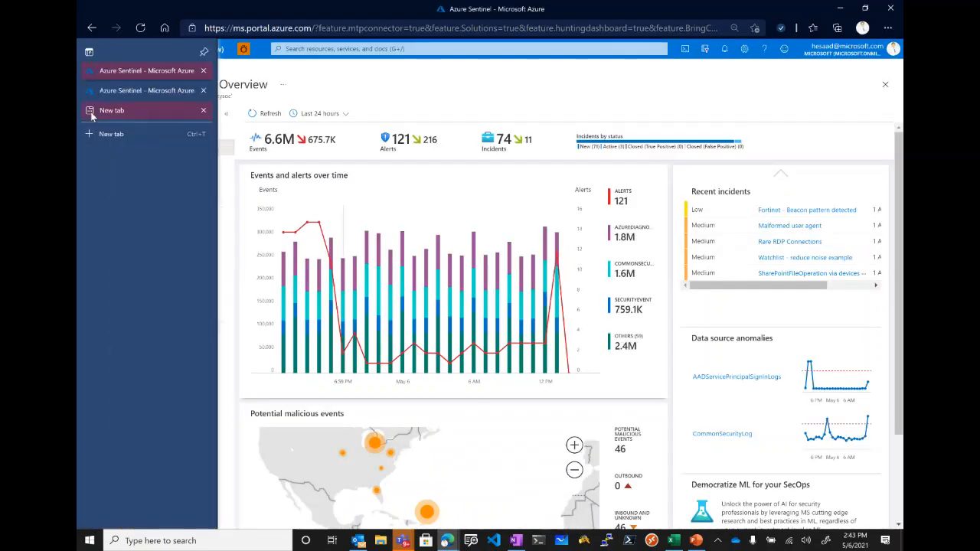
pyautogui.click(87, 109)
pyautogui.press('Return')
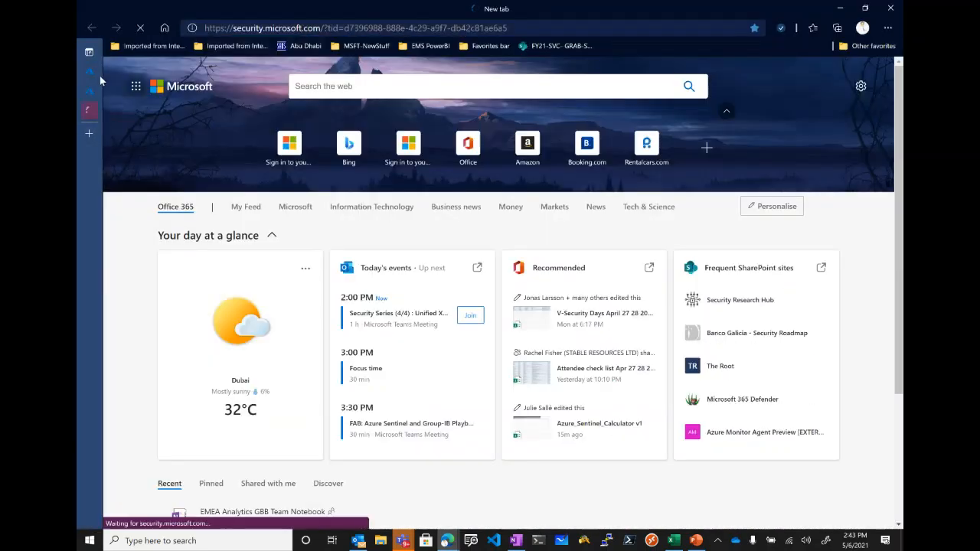
# Return to the first Azure Sentinel tab and open the workspace's Data connectors page.
pyautogui.click(90, 71)
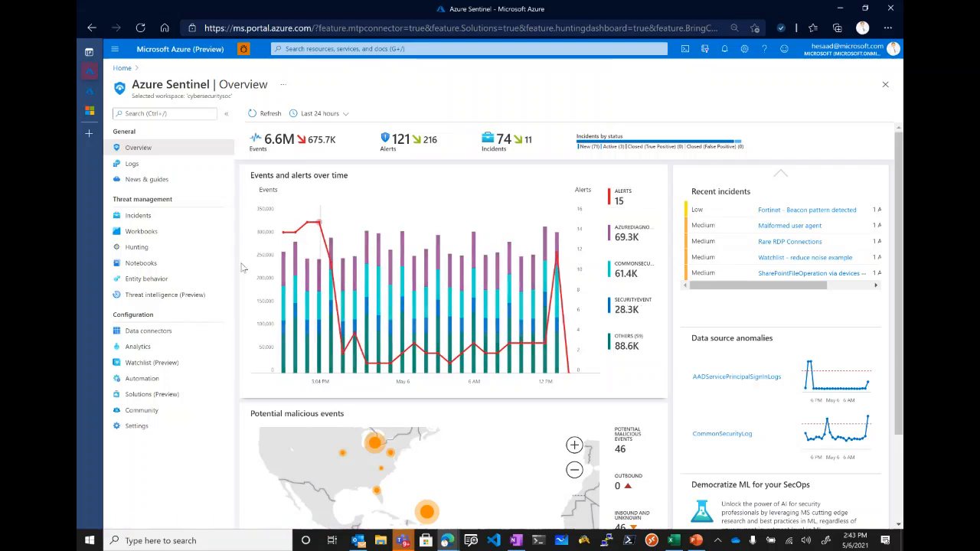
pyautogui.click(160, 219)
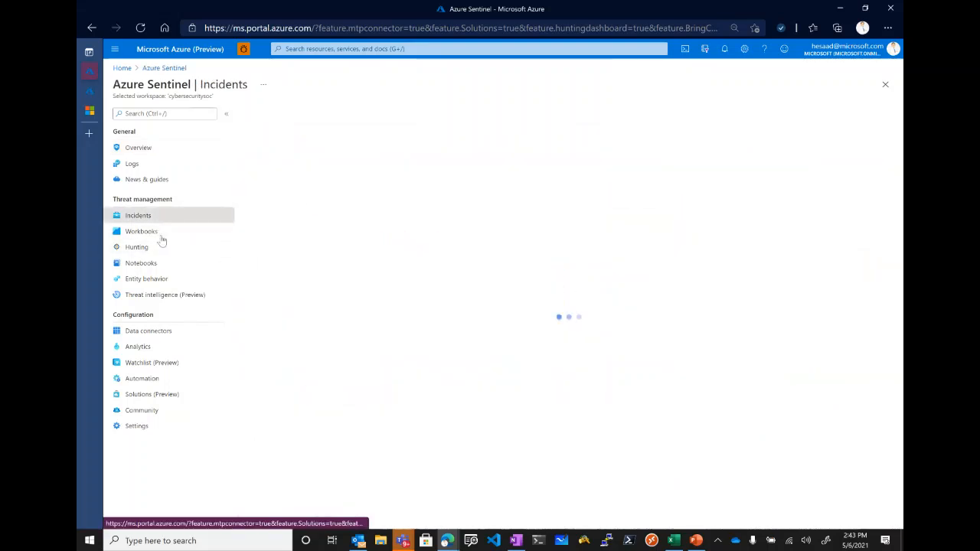
pyautogui.click(162, 335)
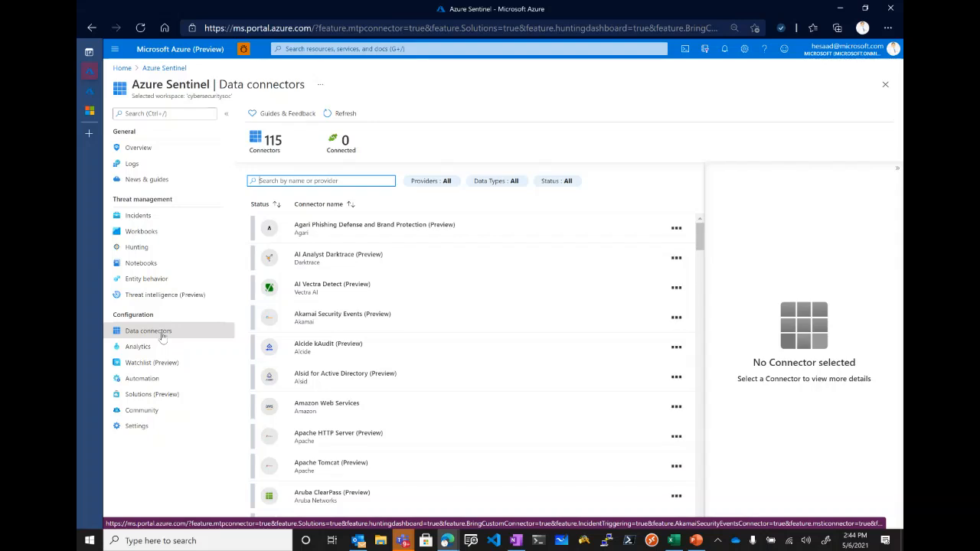
# Look through the connector list for the Microsoft Defender connectors, then search it for "Azure defen" and clear the search.
pyautogui.scroll(-8, 370, 444)
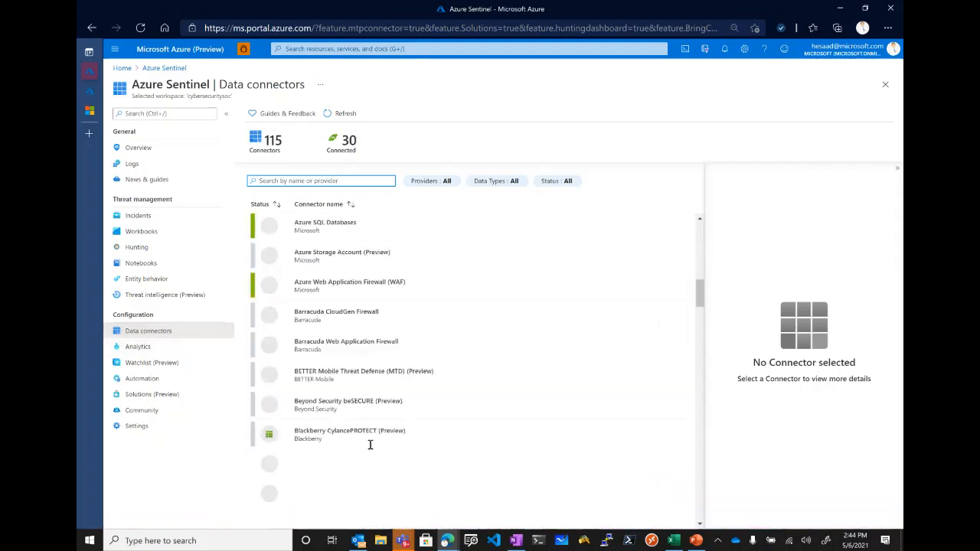
pyautogui.scroll(-10, 370, 444)
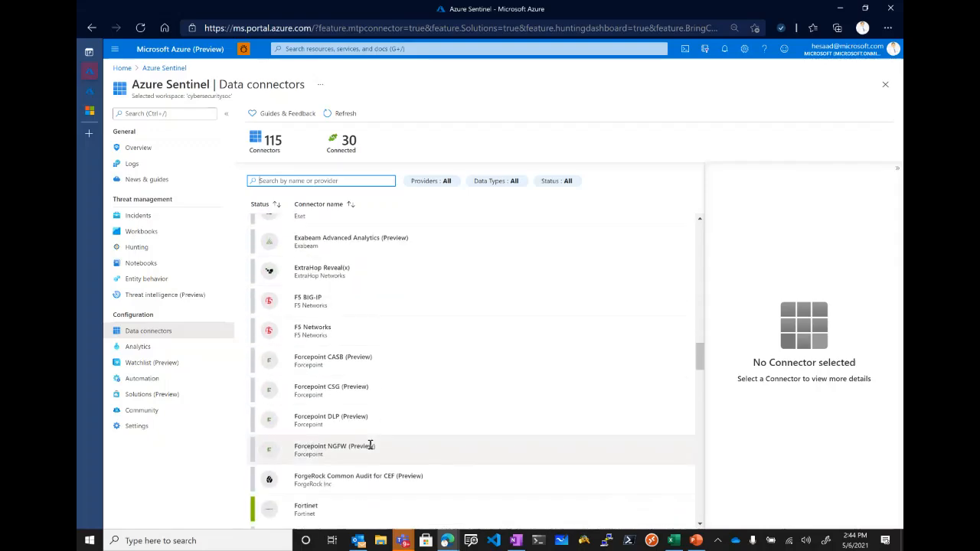
pyautogui.scroll(-10, 370, 445)
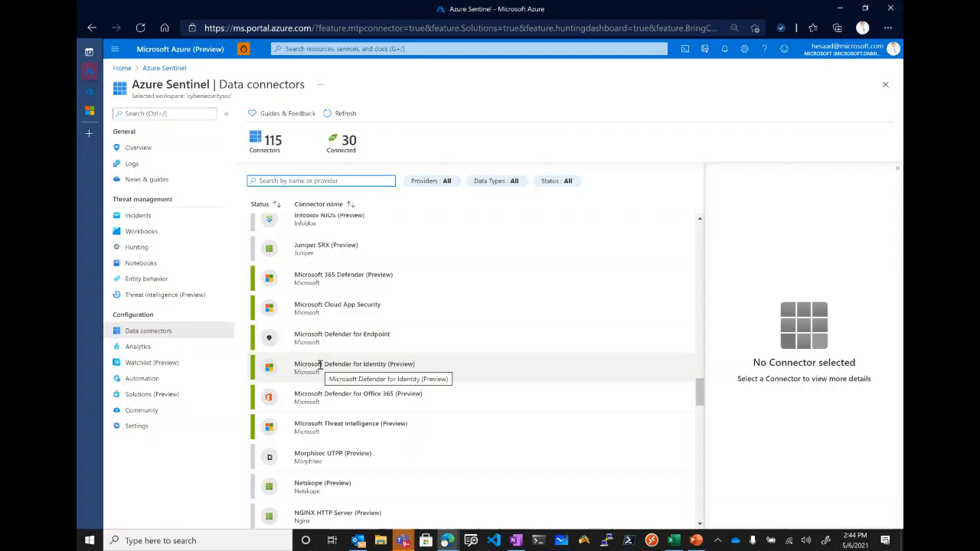
pyautogui.scroll(1, 324, 366)
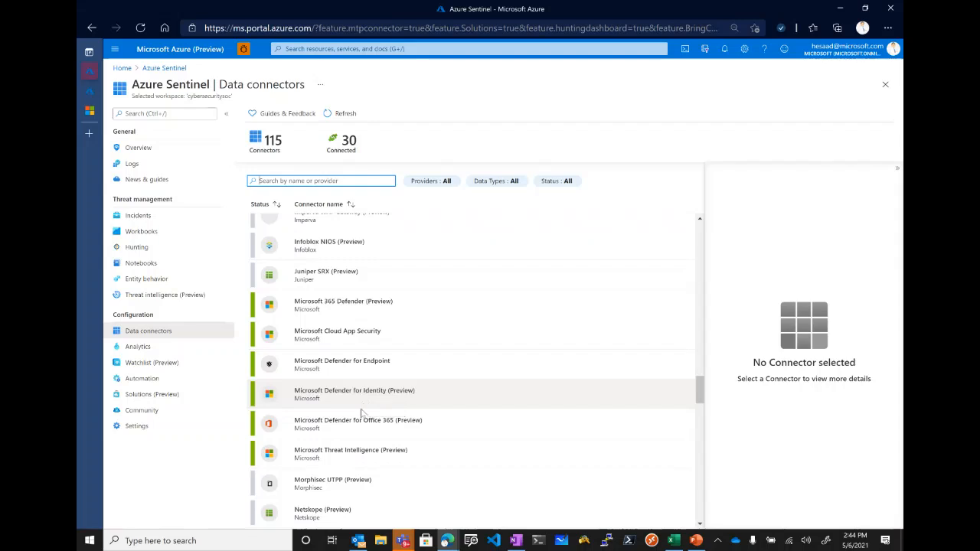
pyautogui.scroll(2, 362, 414)
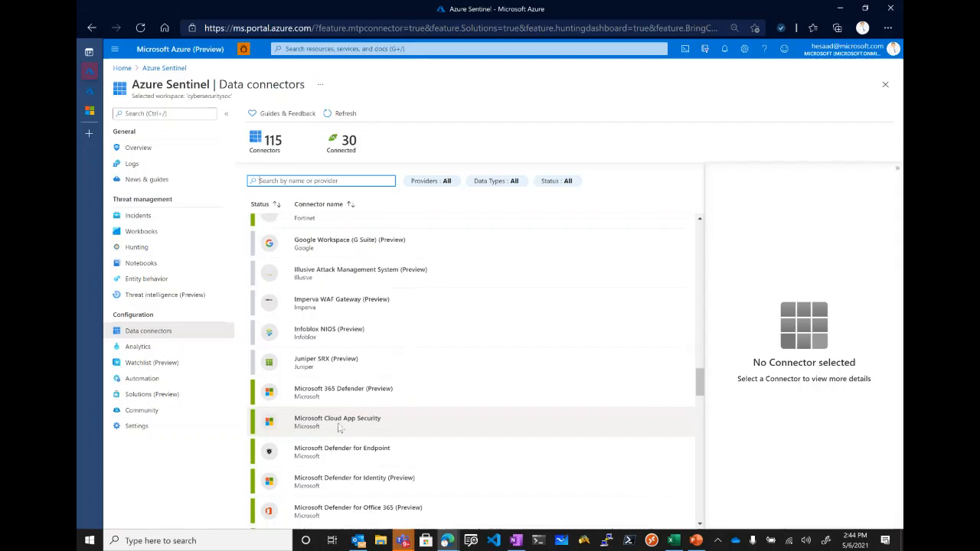
pyautogui.scroll(1, 340, 427)
pyautogui.scroll(5, 340, 424)
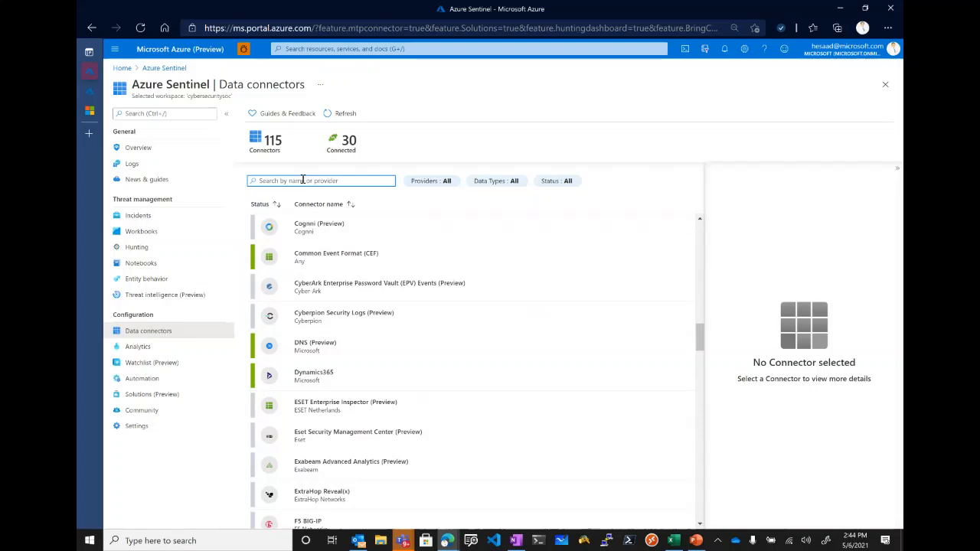
pyautogui.write('Azure defen')
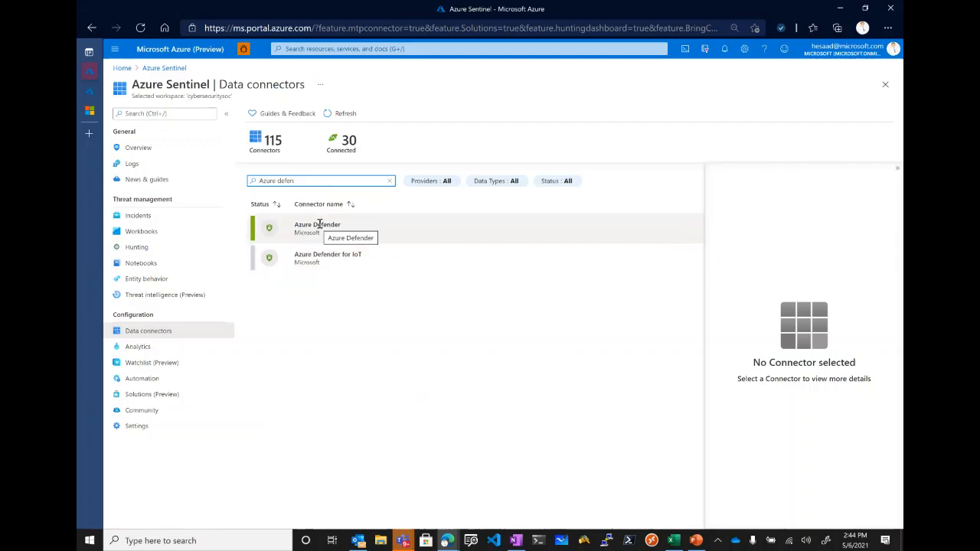
pyautogui.click(390, 181)
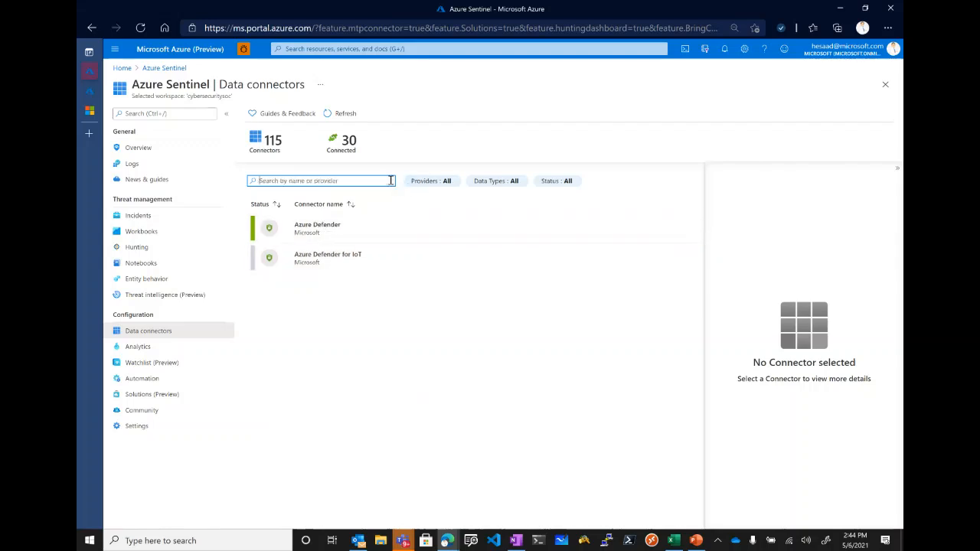
# Filter the connectors by "microsoft" and open the Microsoft 365 Defender (Preview) connector page to review its incident and event configuration.
pyautogui.write('microsoft')
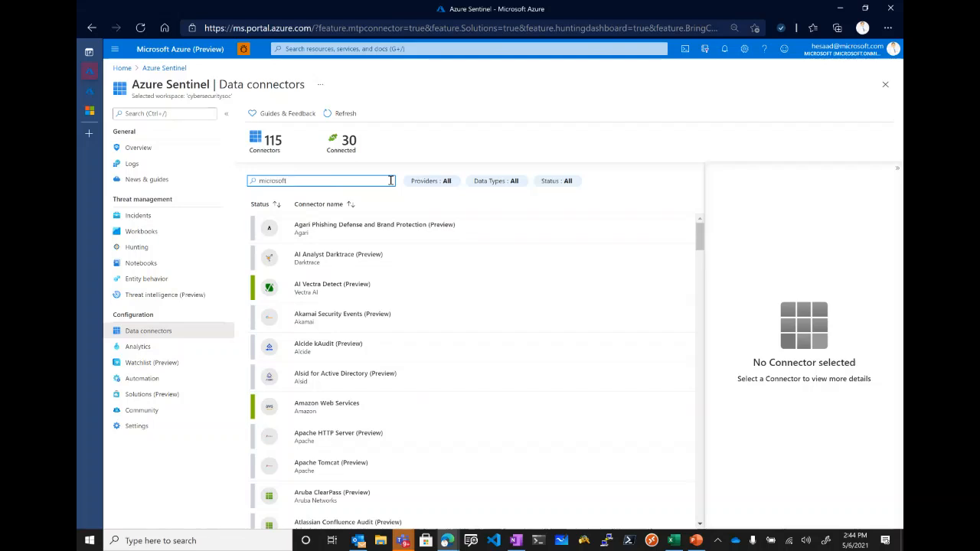
pyautogui.scroll(-1, 364, 360)
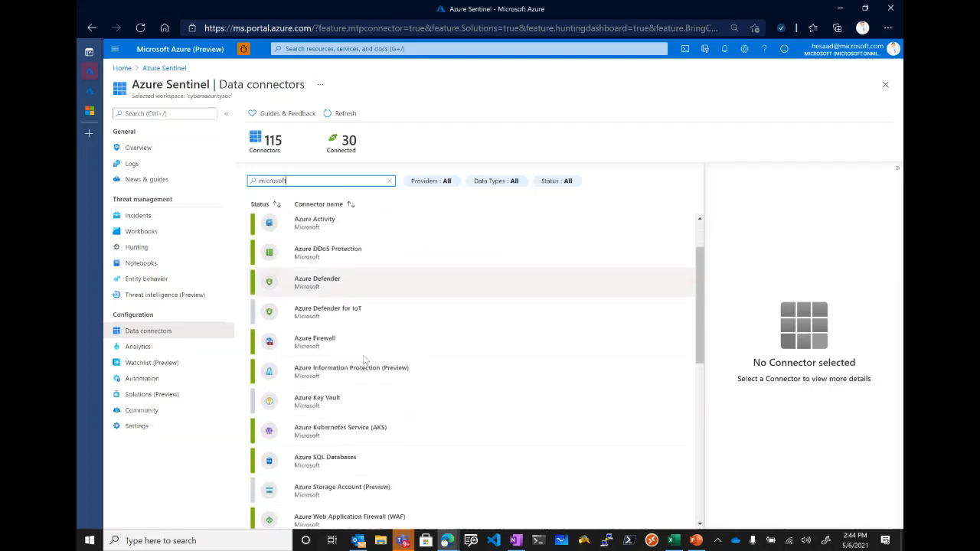
pyautogui.scroll(1, 365, 360)
pyautogui.scroll(-2, 364, 360)
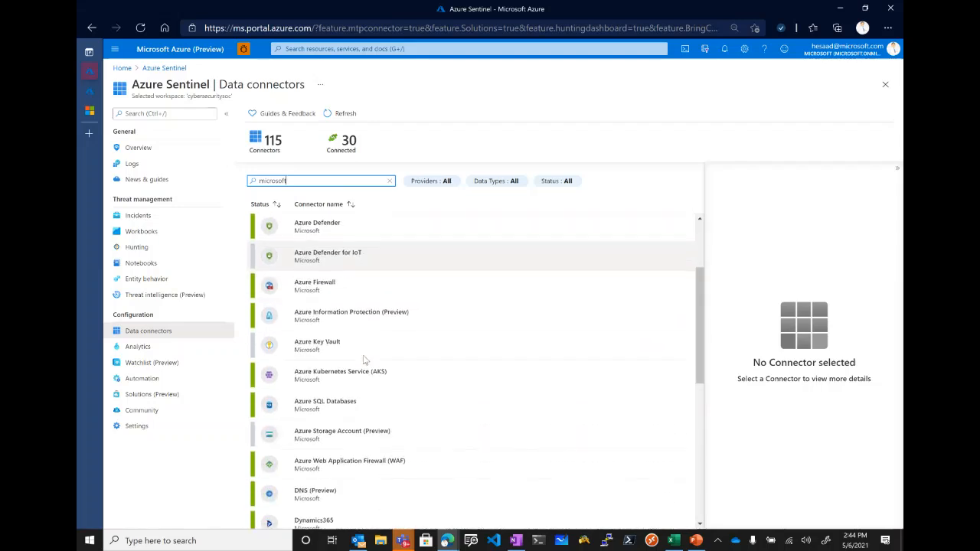
pyautogui.scroll(-3, 364, 360)
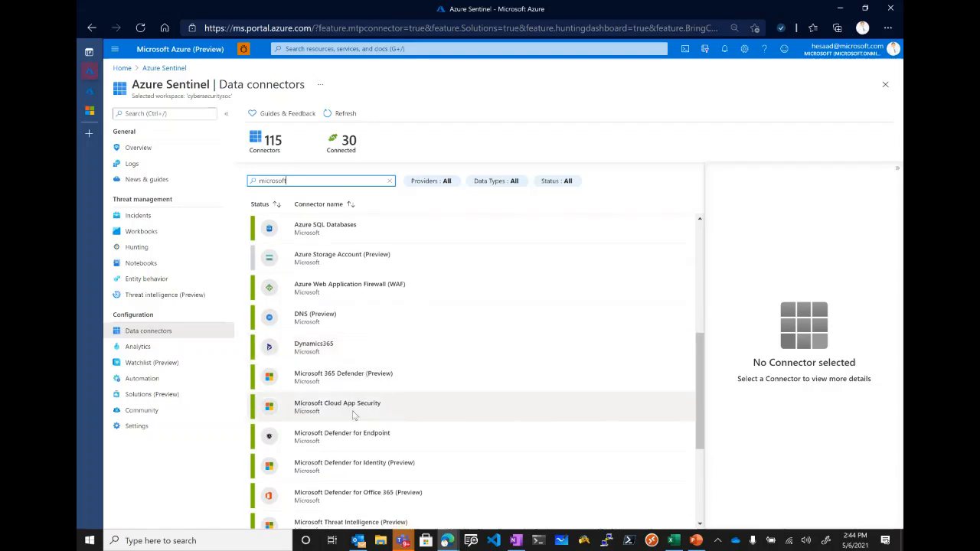
pyautogui.click(353, 377)
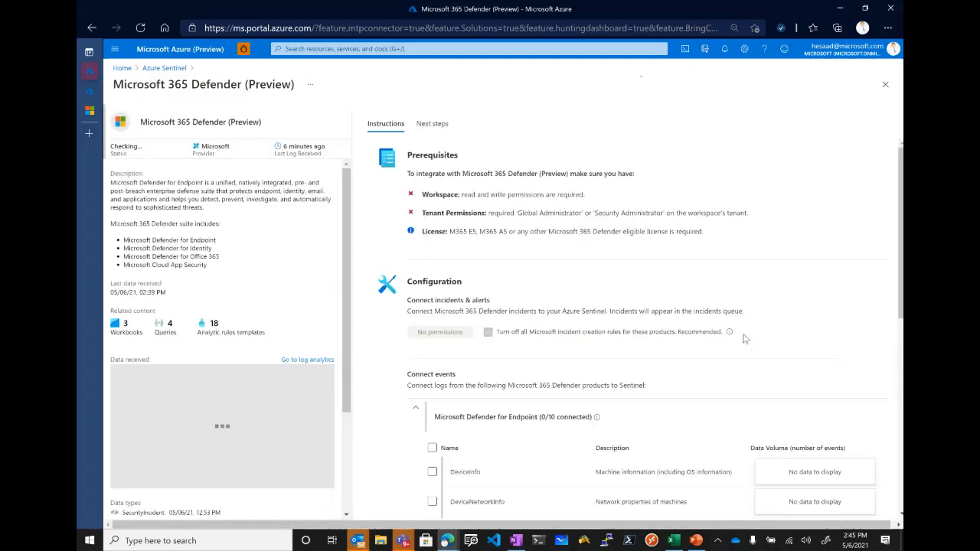
pyautogui.scroll(-1, 744, 338)
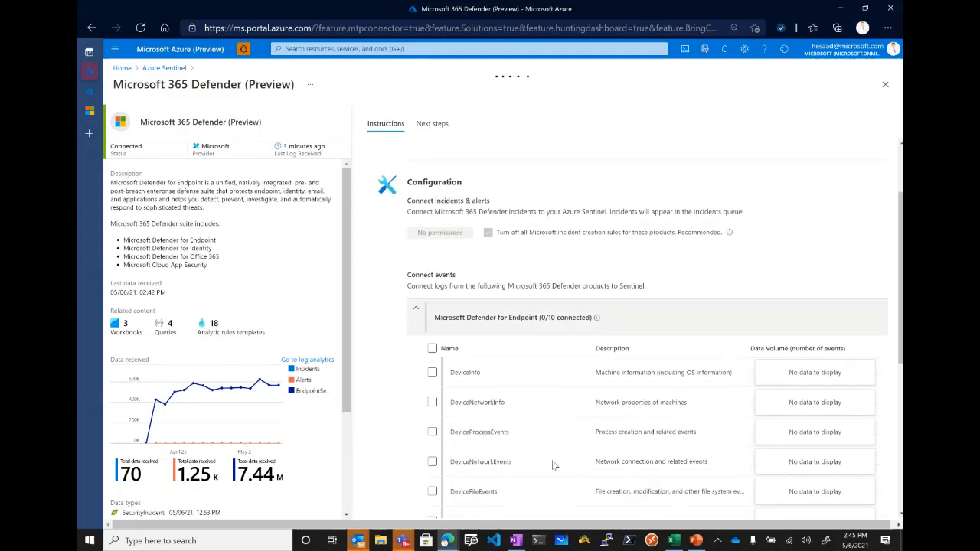
pyautogui.scroll(-1, 530, 388)
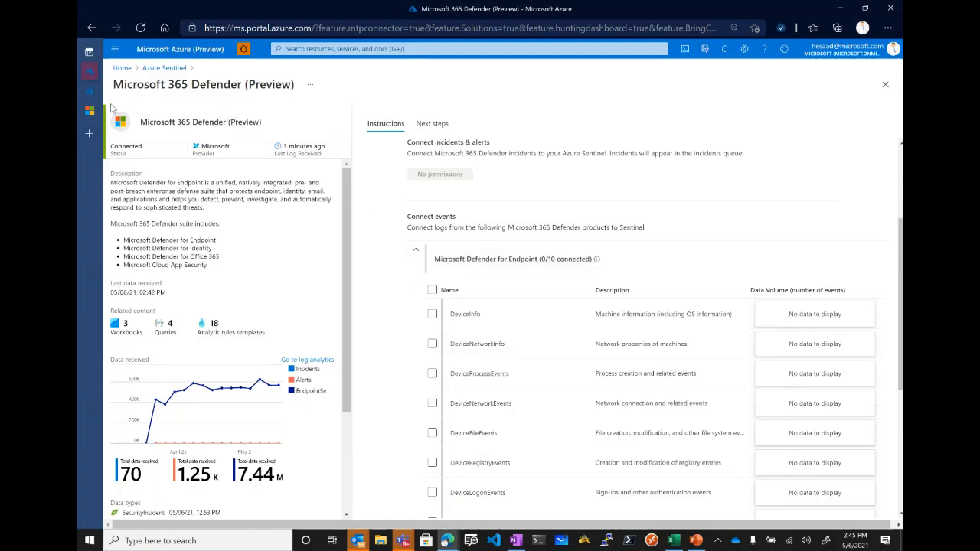
# Leave the connector page and switch to the second Azure Sentinel tab with the multi-stage incident.
pyautogui.click(156, 69)
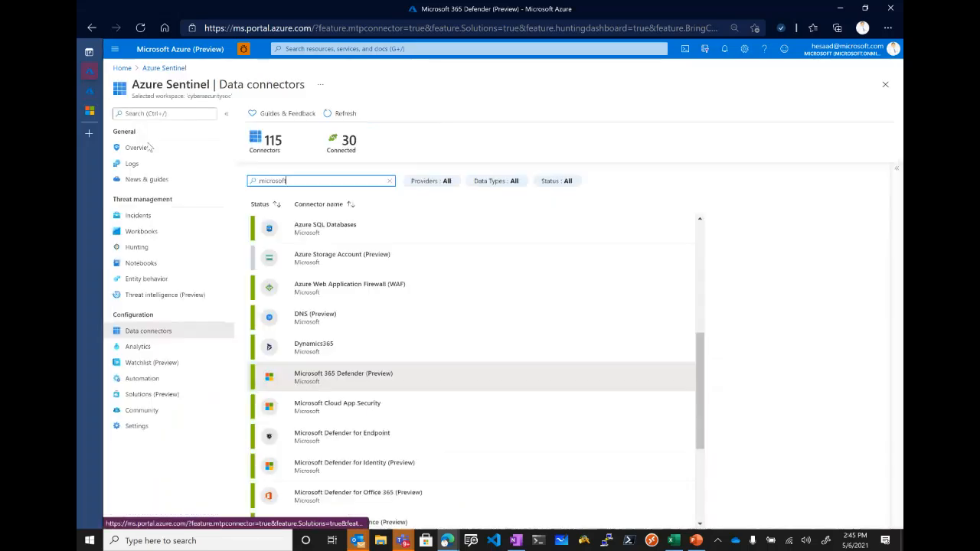
pyautogui.click(89, 93)
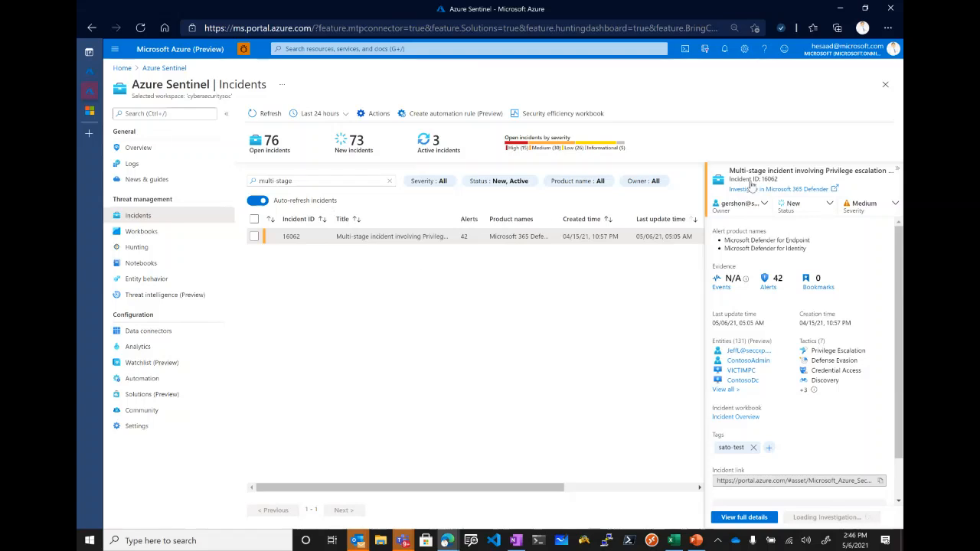
# Review the multi-stage incident's evidence, entities and tags in its summary, and open the incident's full details.
pyautogui.scroll(-1, 803, 277)
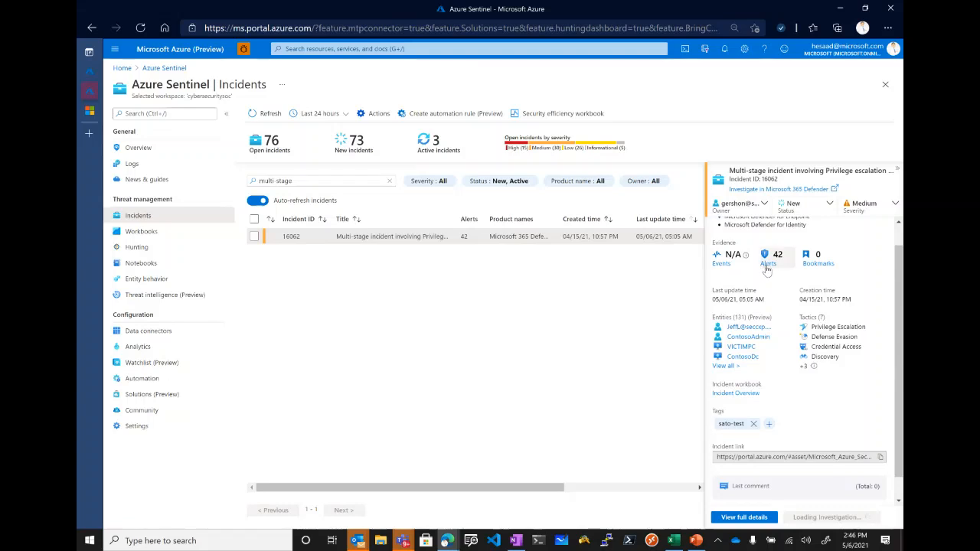
pyautogui.scroll(-1, 768, 337)
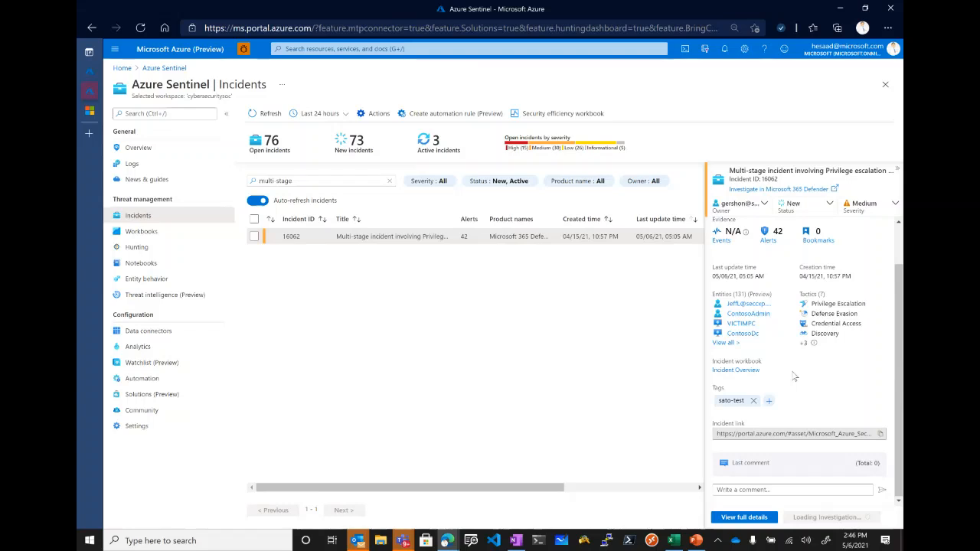
pyautogui.click(744, 519)
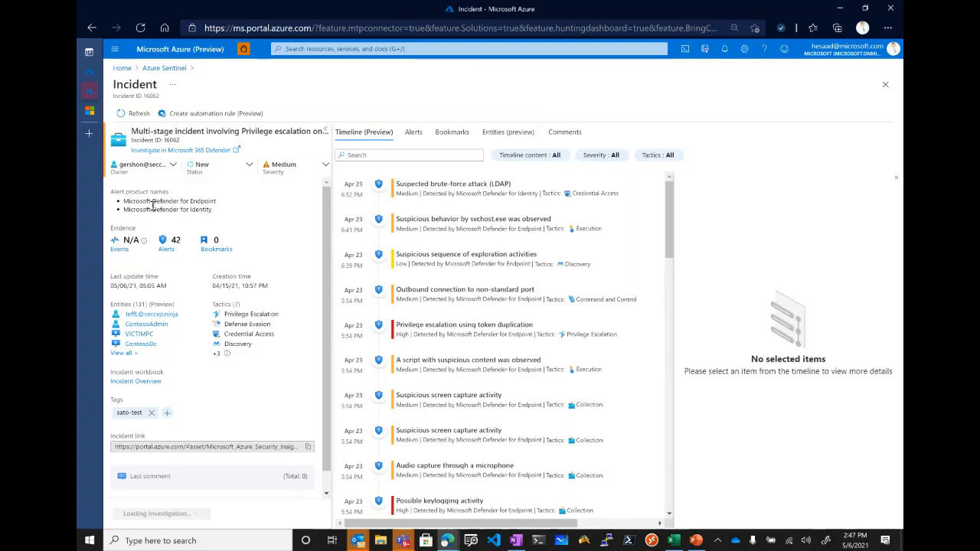
pyautogui.scroll(-1, 197, 295)
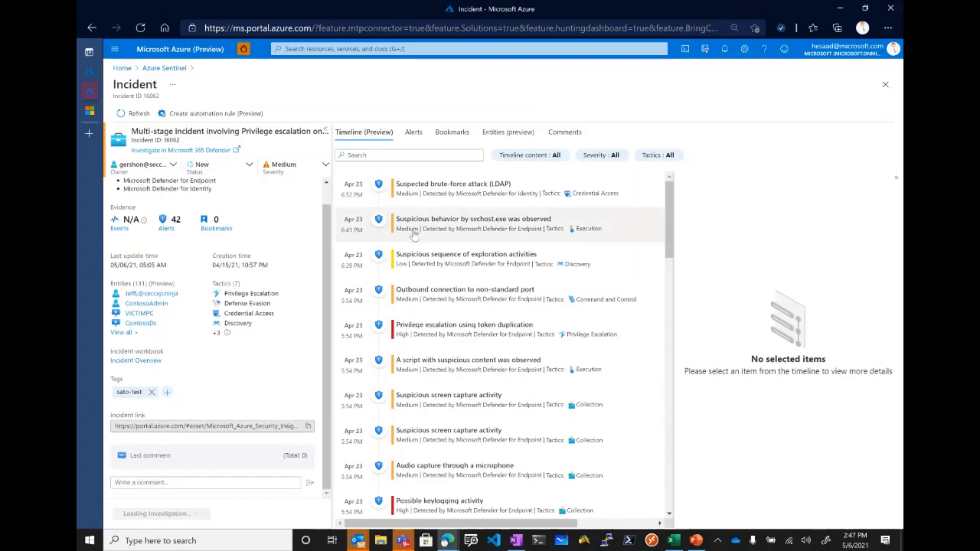
# Look through the incident's timeline of Microsoft Defender alerts and return to the newest entries.
pyautogui.scroll(-1, 409, 314)
pyautogui.scroll(-3, 409, 315)
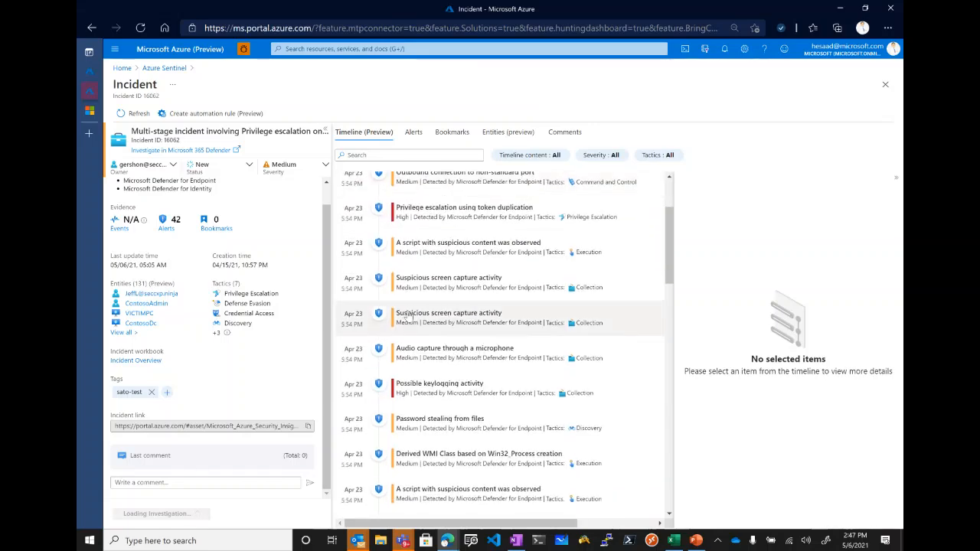
pyautogui.scroll(-4, 409, 316)
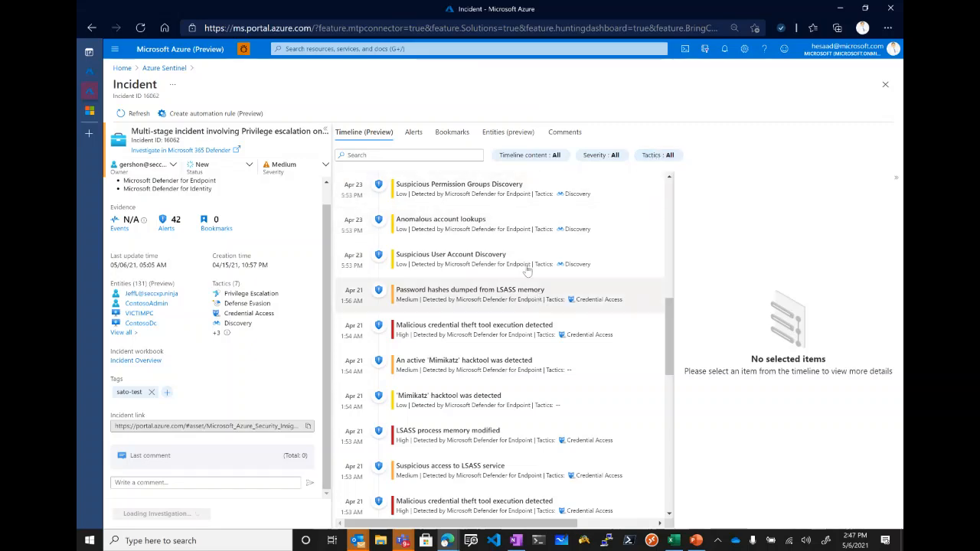
pyautogui.scroll(5, 475, 283)
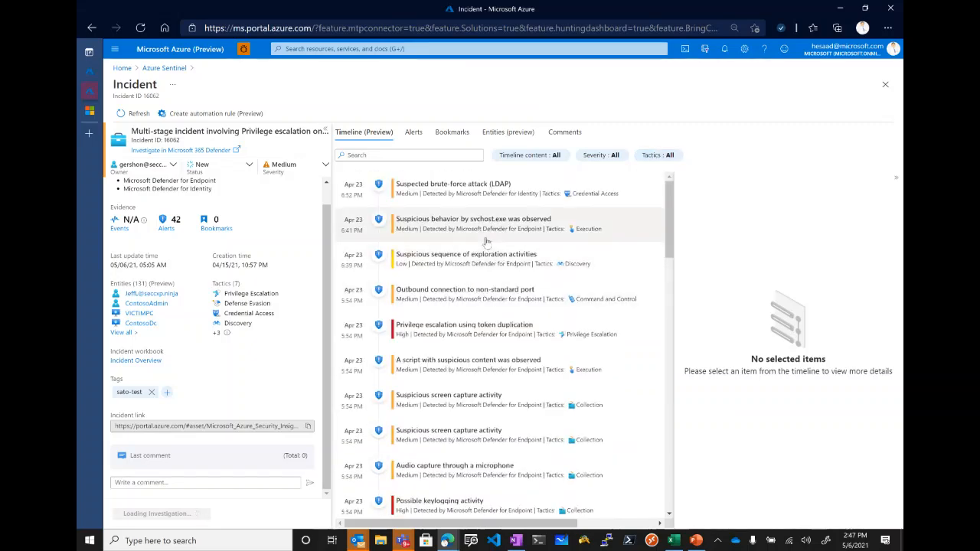
# Inspect the timeline details of the svchost.exe behavior, token duplication privilege escalation and first suspicious screen capture alerts.
pyautogui.click(490, 232)
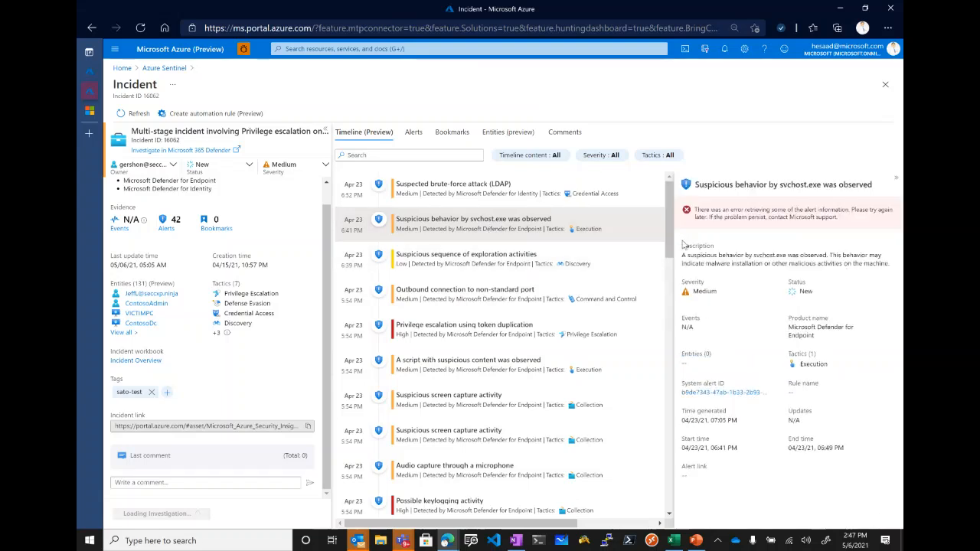
pyautogui.click(546, 327)
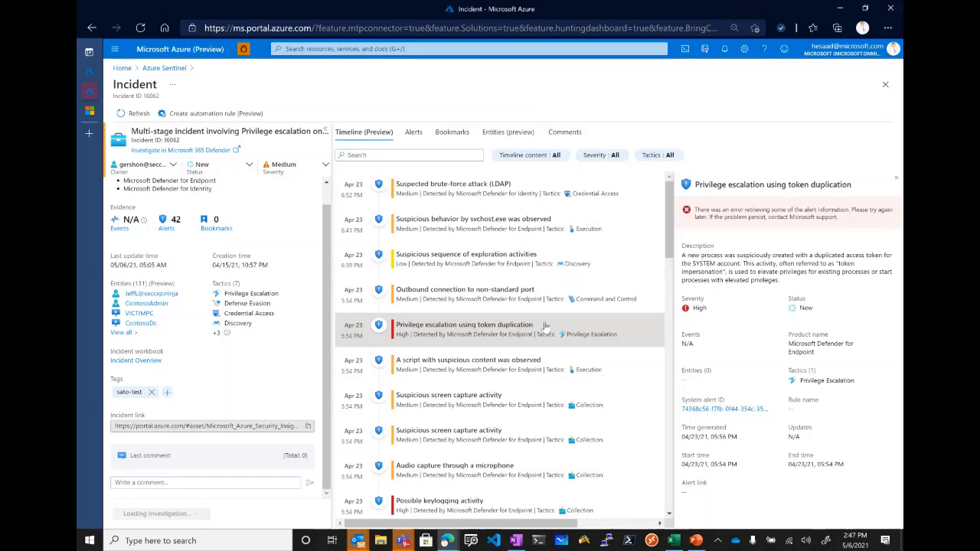
pyautogui.click(539, 397)
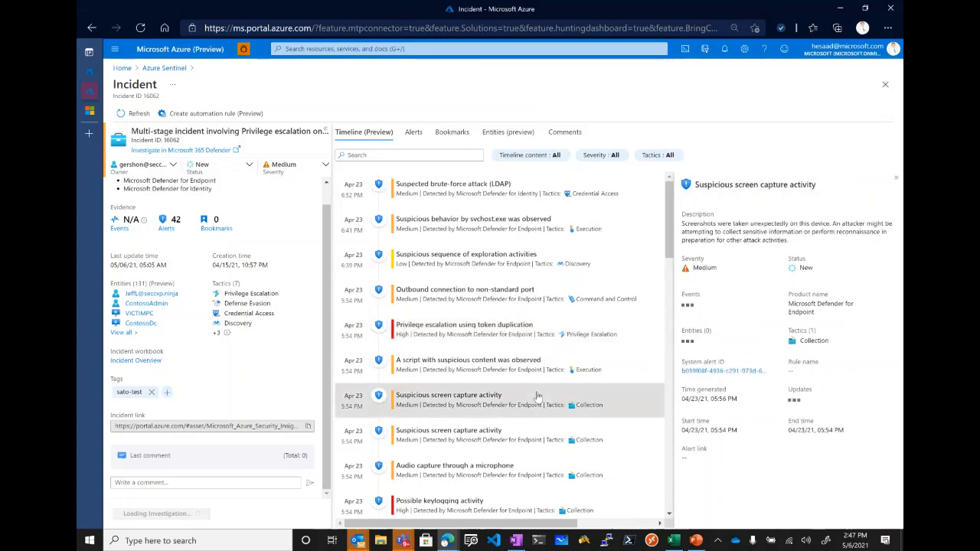
pyautogui.scroll(-3, 448, 284)
pyautogui.scroll(3, 449, 285)
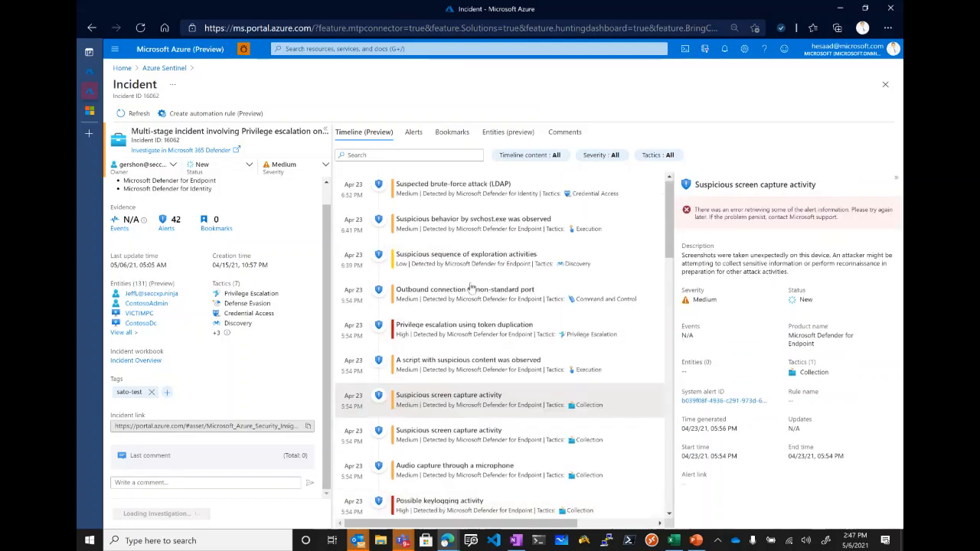
# Look through the incident's full alert list and return to the Azure Sentinel incidents page.
pyautogui.click(414, 133)
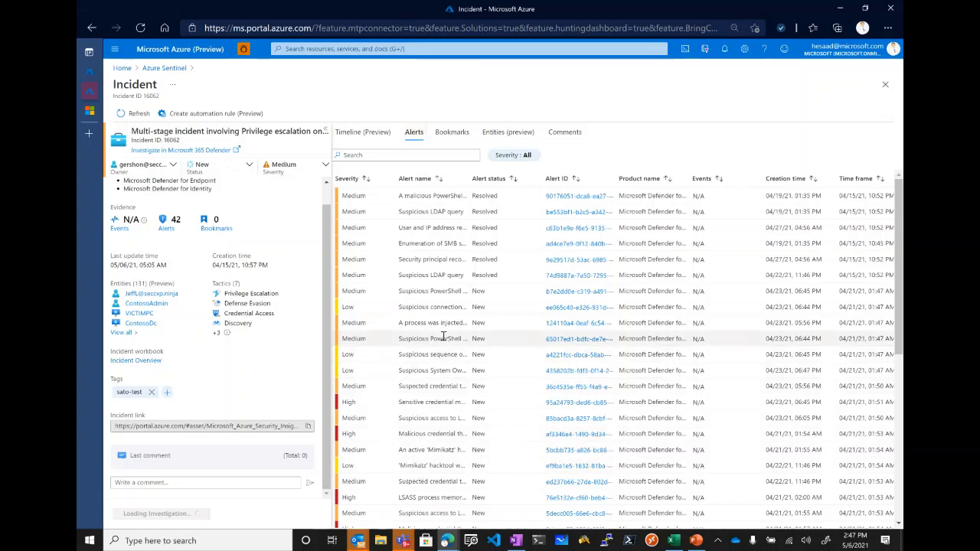
pyautogui.scroll(-5, 443, 337)
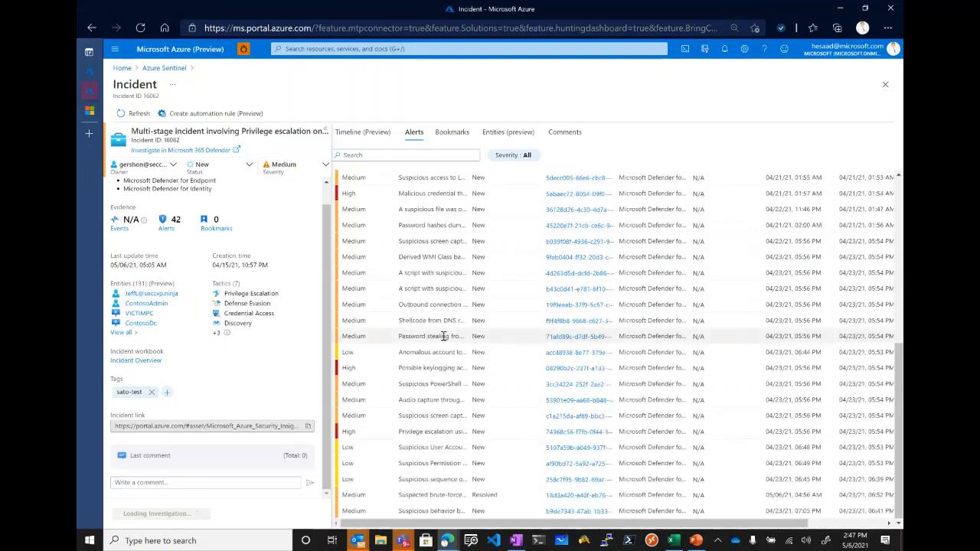
pyautogui.click(164, 68)
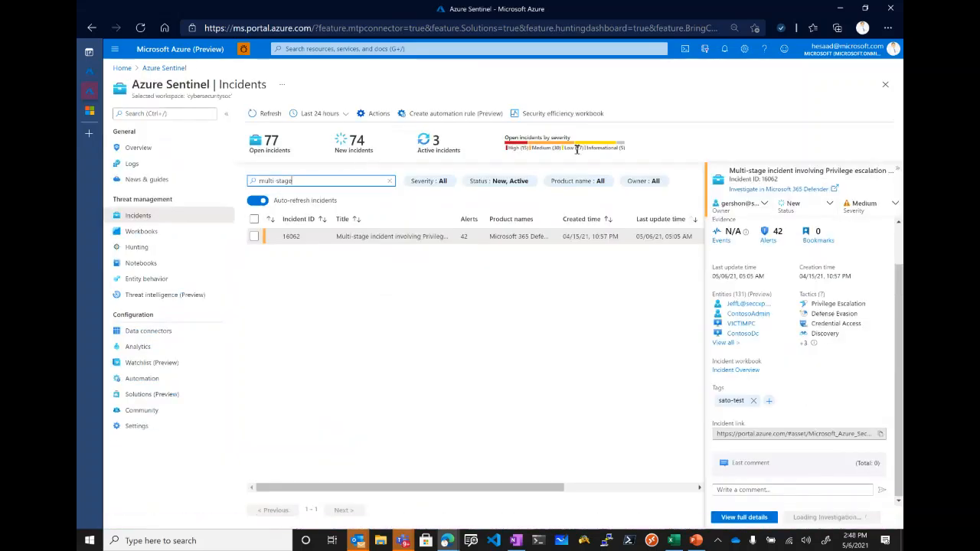
# Open the Incidents page in the Microsoft 365 security tab, checking the Azure Sentinel incidents tab in between.
pyautogui.click(89, 115)
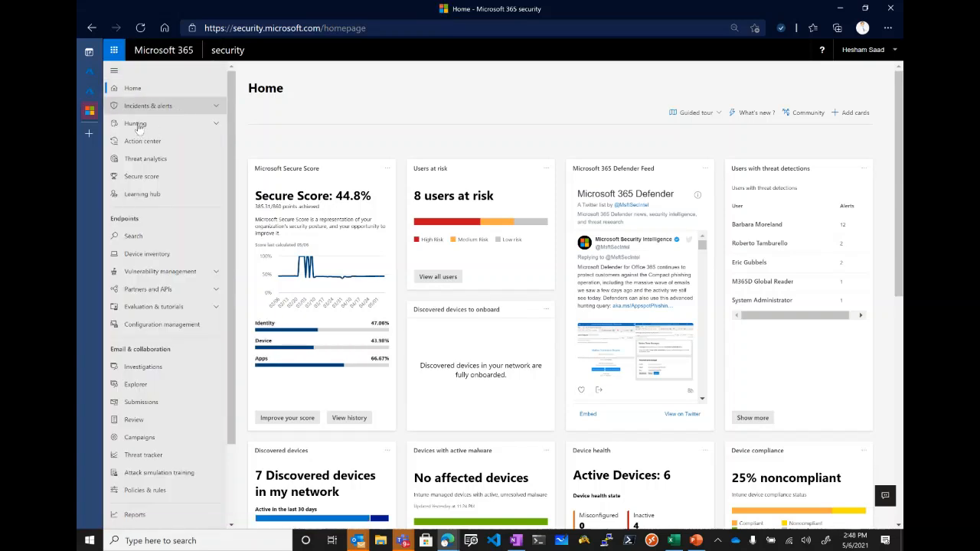
pyautogui.click(215, 107)
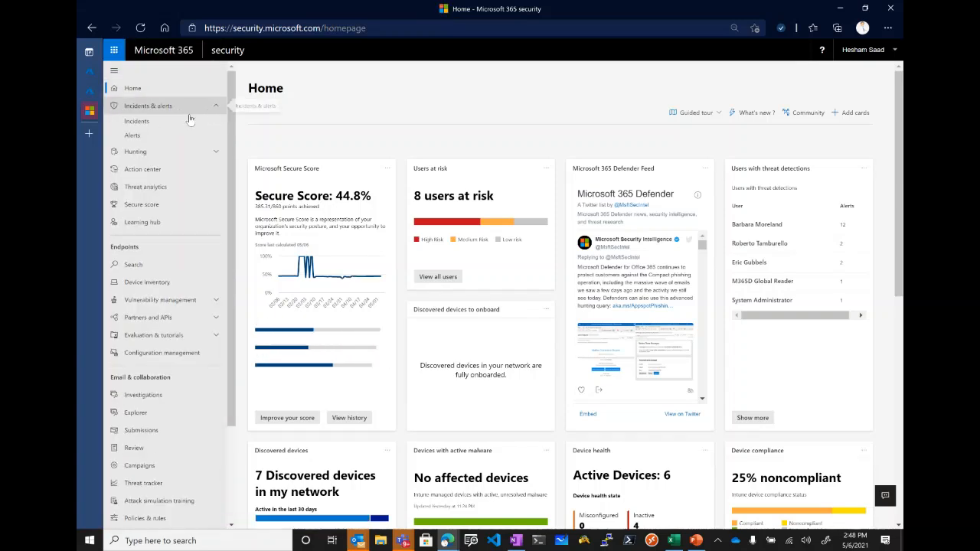
pyautogui.click(146, 123)
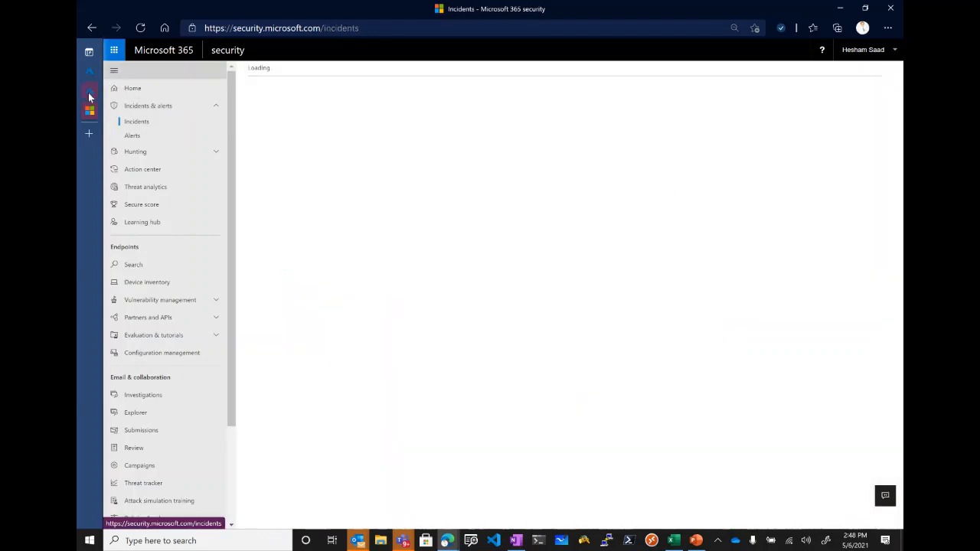
pyautogui.click(90, 93)
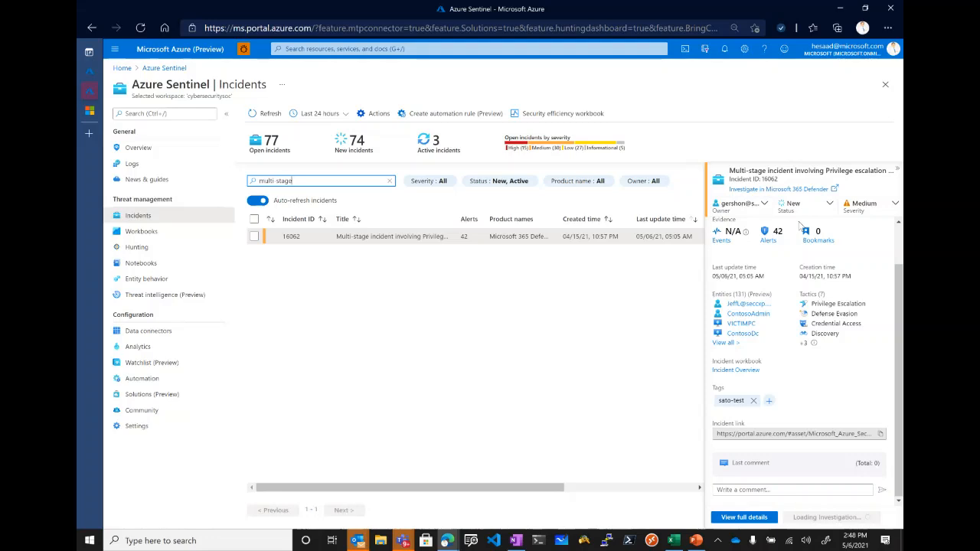
pyautogui.click(90, 115)
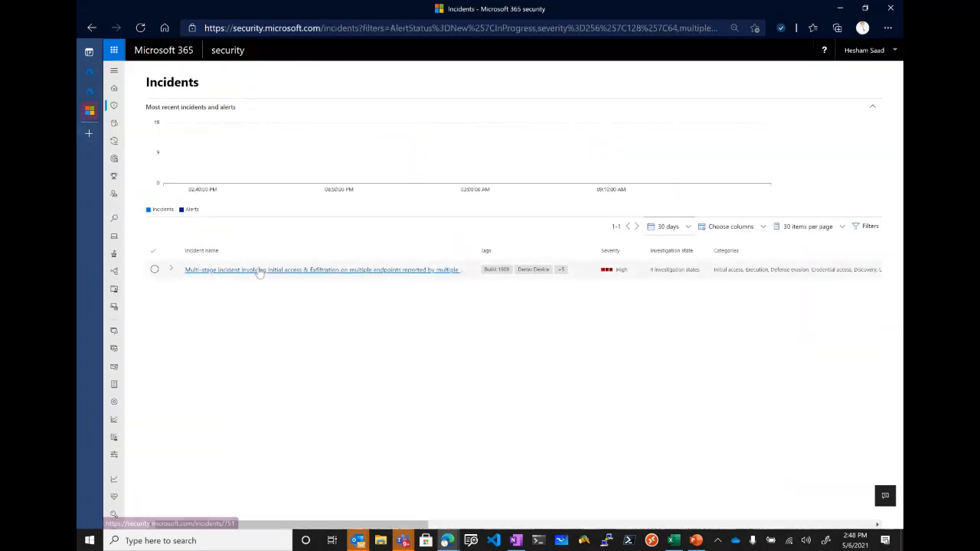
# Expand the Initial access & Exfiltration multi-stage incident and look through the alerts grouped under it.
pyautogui.click(171, 272)
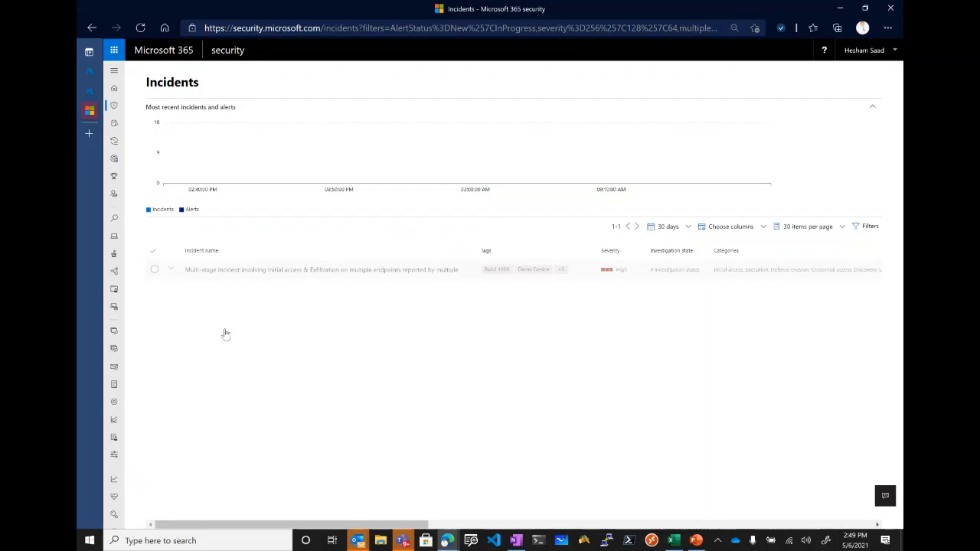
pyautogui.scroll(-2, 335, 357)
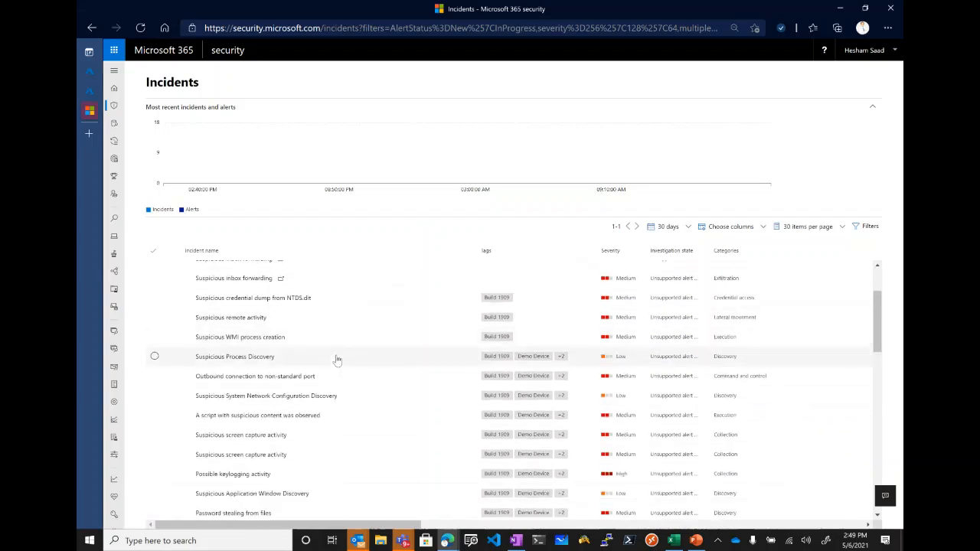
pyautogui.scroll(2, 335, 357)
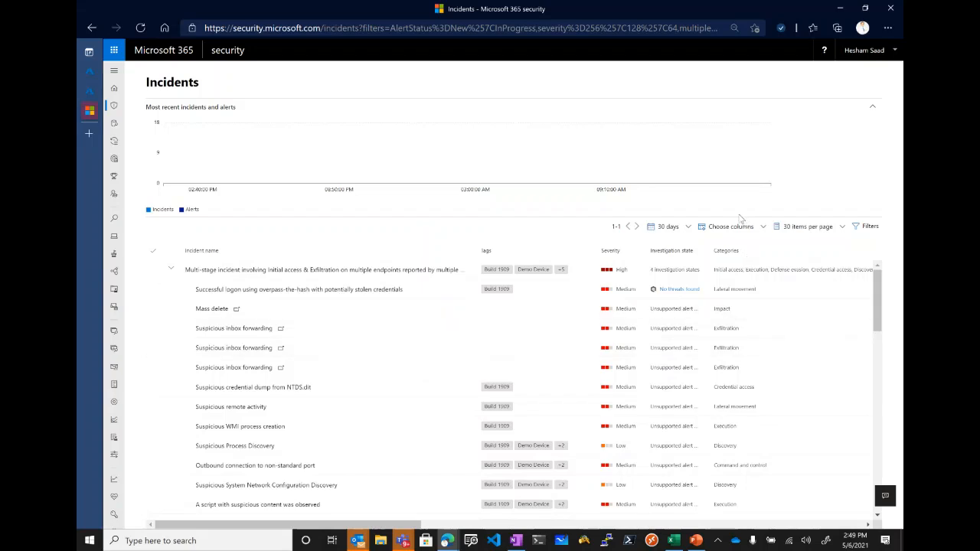
# Examine the categories, impacted entities, active alerts, service sources and detection sources of the expanded incident and its alerts.
pyautogui.hscroll(1, 465, 524)
pyautogui.hscroll(5, 465, 523)
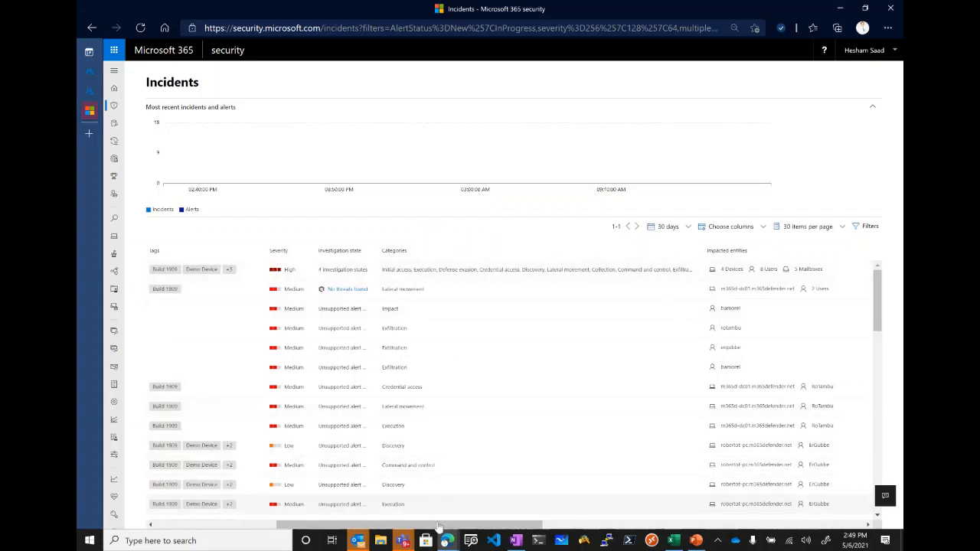
pyautogui.hscroll(2, 452, 525)
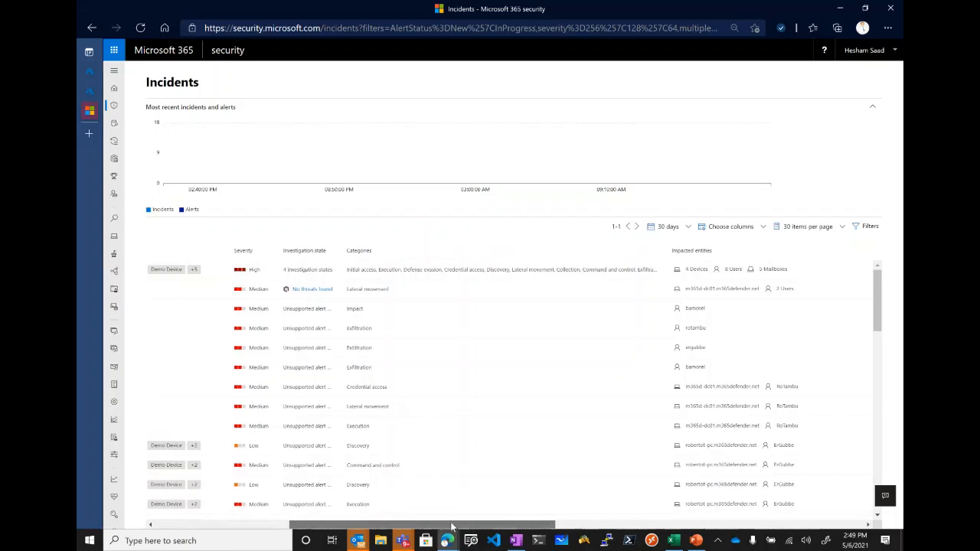
pyautogui.hscroll(7, 451, 526)
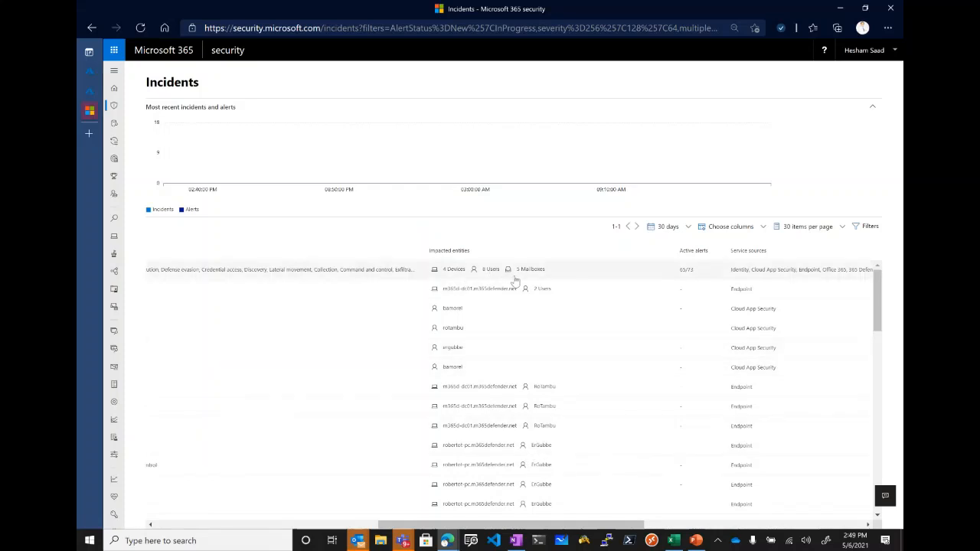
pyautogui.moveTo(516, 281)
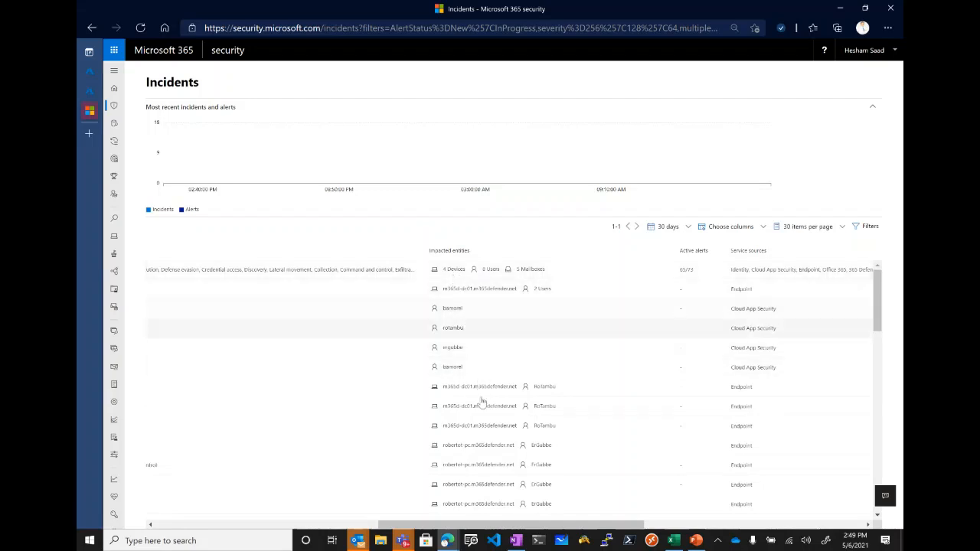
pyautogui.moveTo(556, 526); pyautogui.dragTo(622, 525)
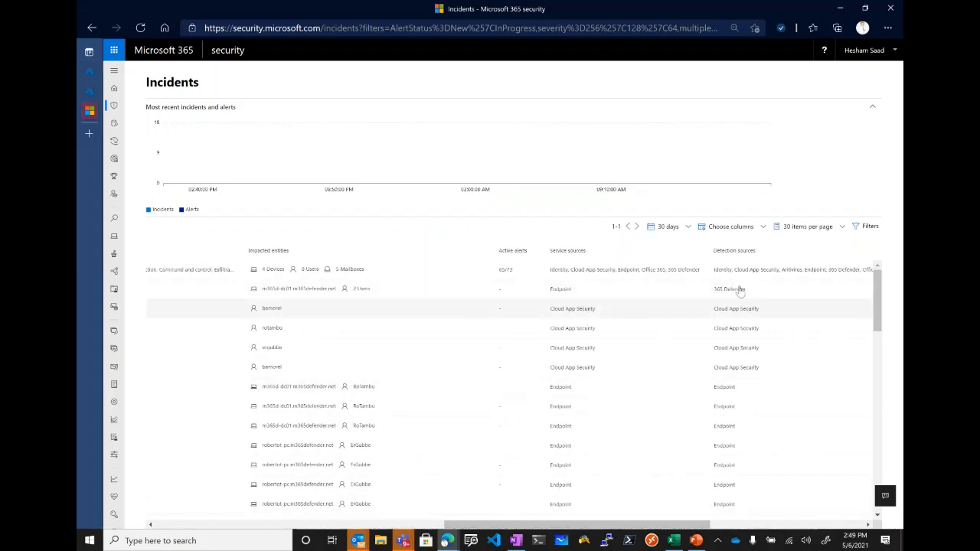
pyautogui.moveTo(635, 527); pyautogui.dragTo(669, 528)
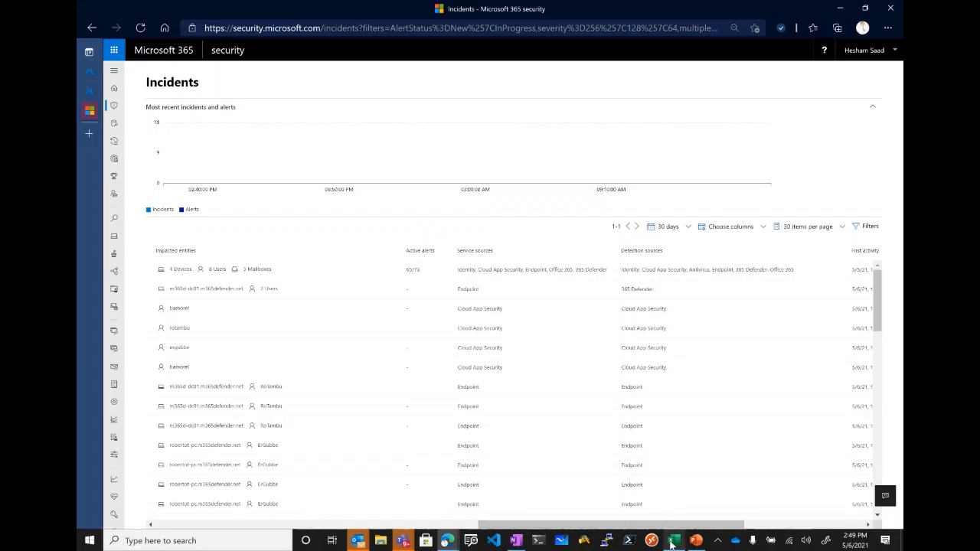
pyautogui.moveTo(696, 528); pyautogui.dragTo(342, 521)
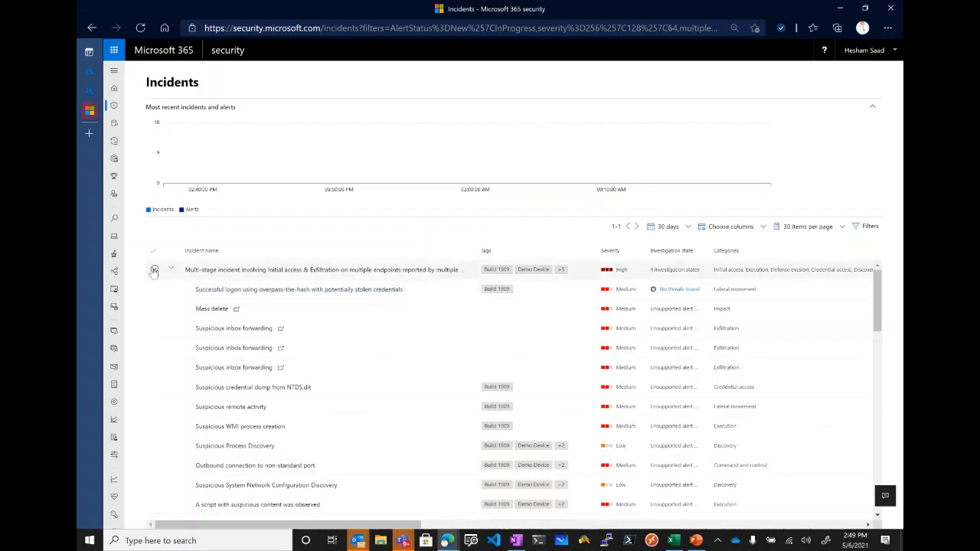
# Select the multi-stage incident, review its details and impacted entities, and open its incident page.
pyautogui.click(153, 270)
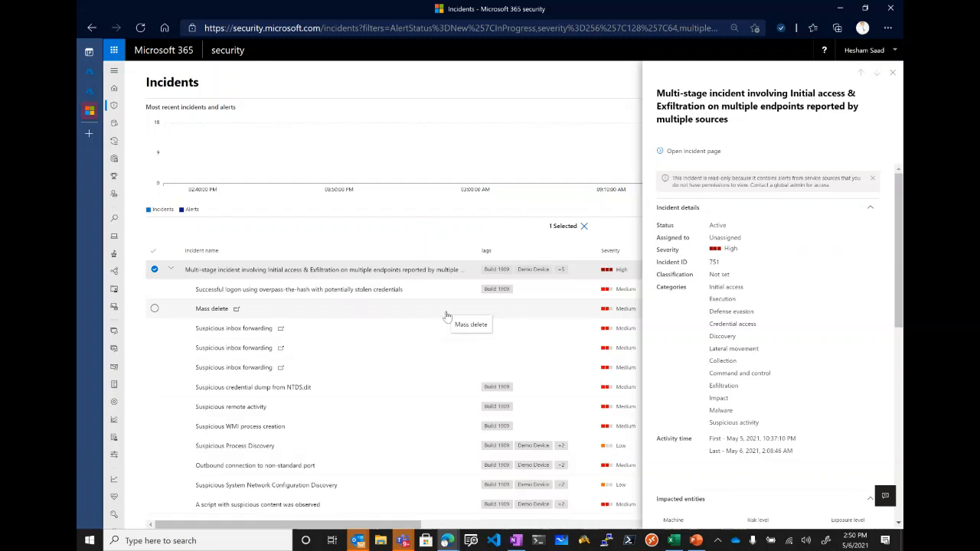
pyautogui.scroll(-3, 768, 362)
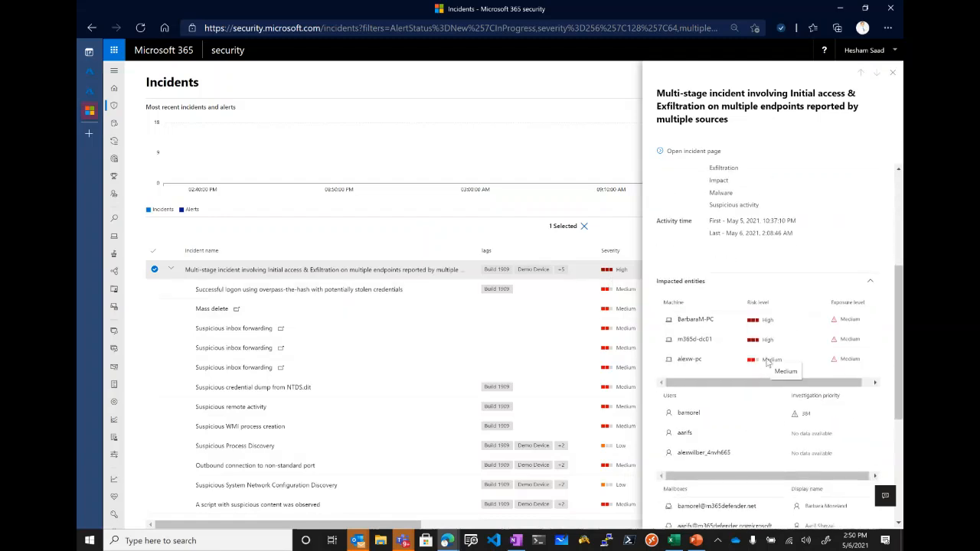
pyautogui.scroll(-2, 768, 362)
pyautogui.scroll(3, 767, 362)
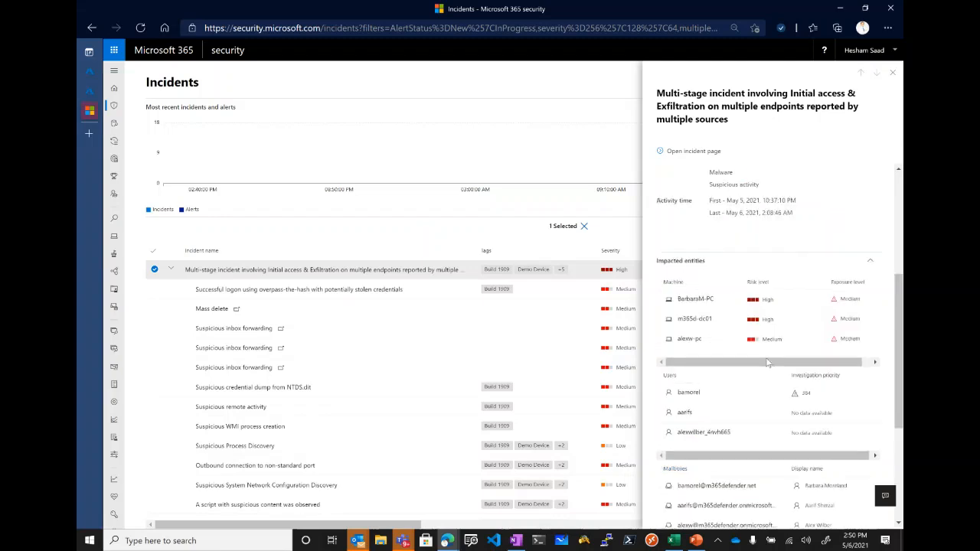
pyautogui.scroll(-1, 767, 362)
pyautogui.click(706, 155)
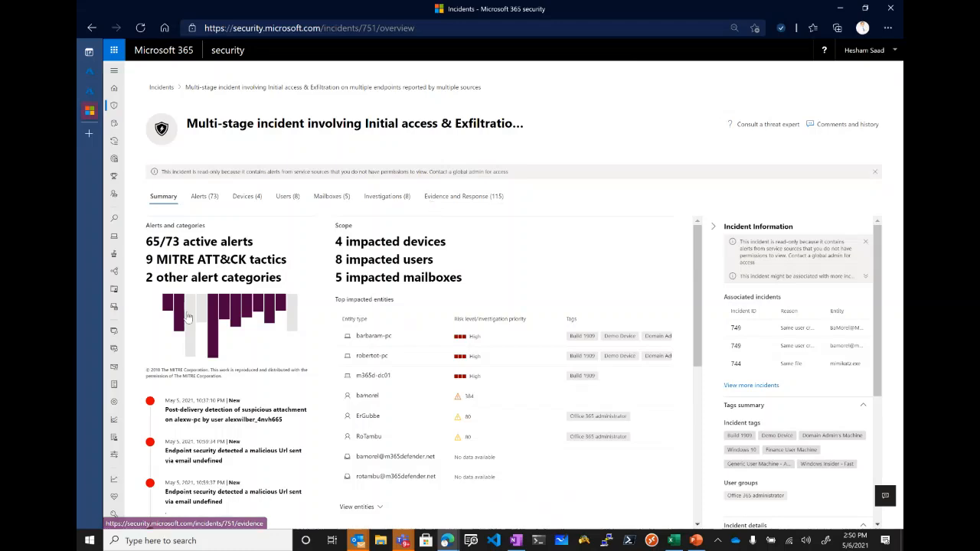
# Look through the incident summary's alert timeline, impacted entities and evidence remediation status.
pyautogui.scroll(-1, 190, 408)
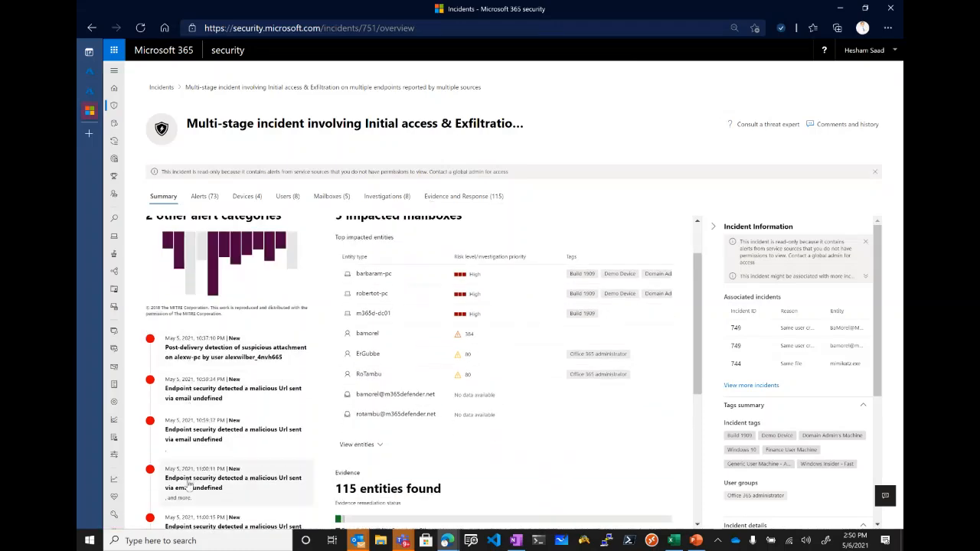
pyautogui.scroll(-2, 190, 409)
pyautogui.scroll(-2, 216, 444)
pyautogui.scroll(-1, 216, 444)
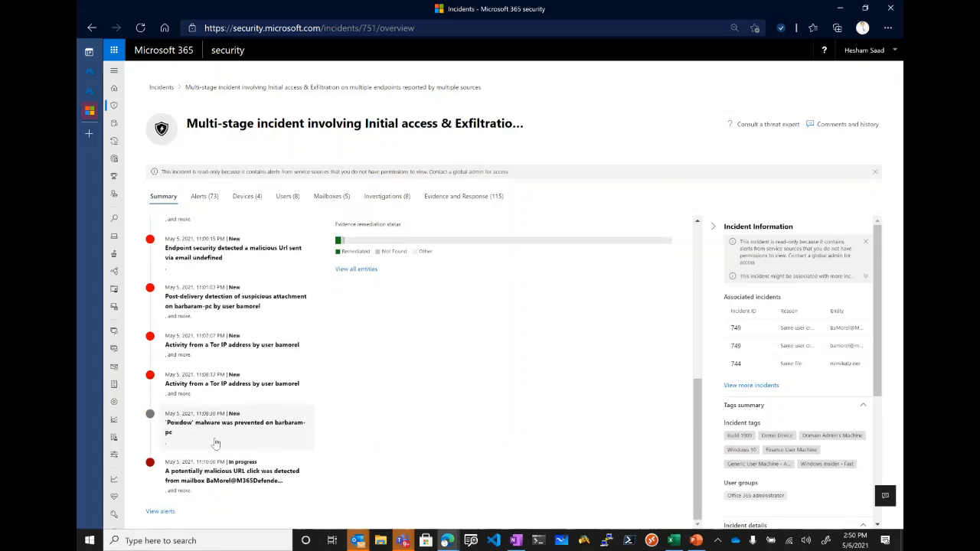
# Review the active alerts, MITRE ATT&CK tactics, impacted scope and evidence in the incident summary.
pyautogui.scroll(5, 216, 444)
pyautogui.scroll(1, 216, 444)
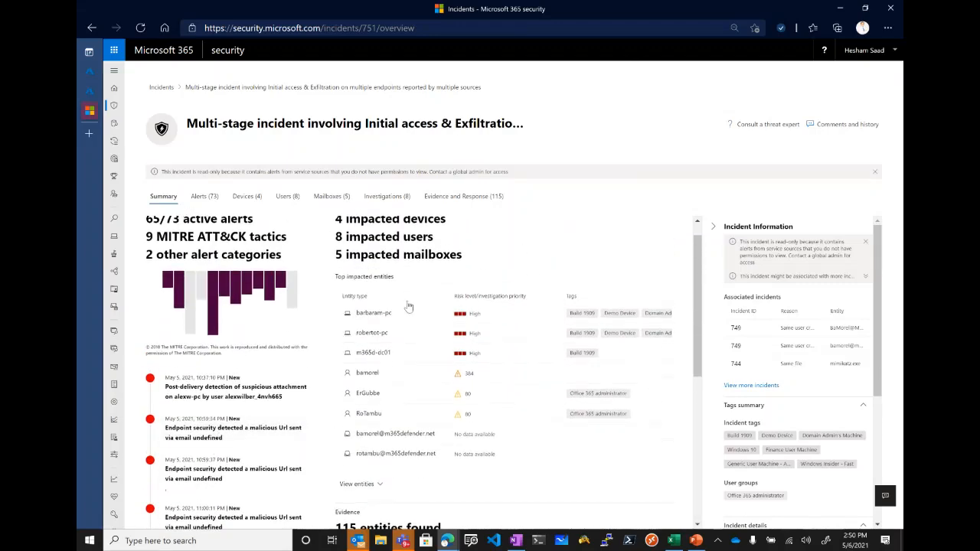
pyautogui.scroll(1, 399, 273)
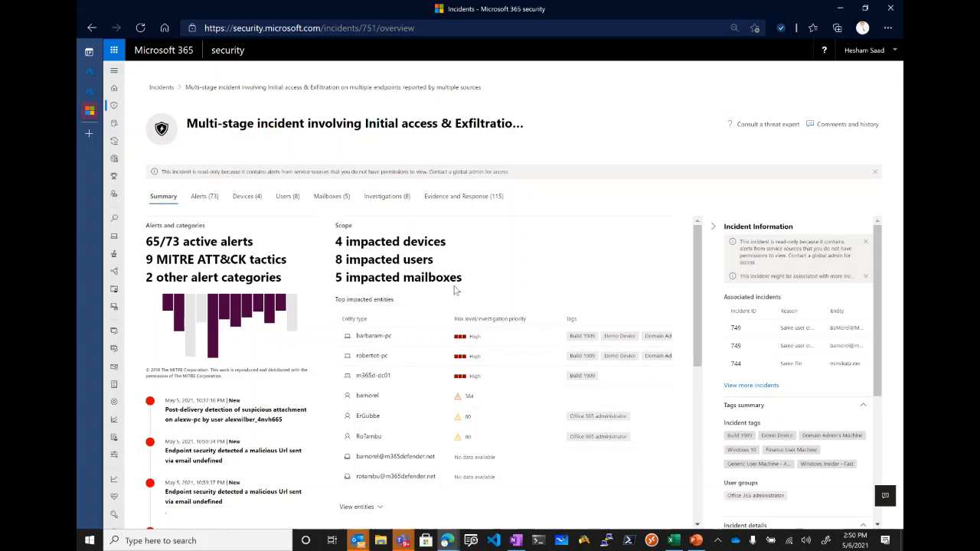
pyautogui.scroll(-3, 456, 289)
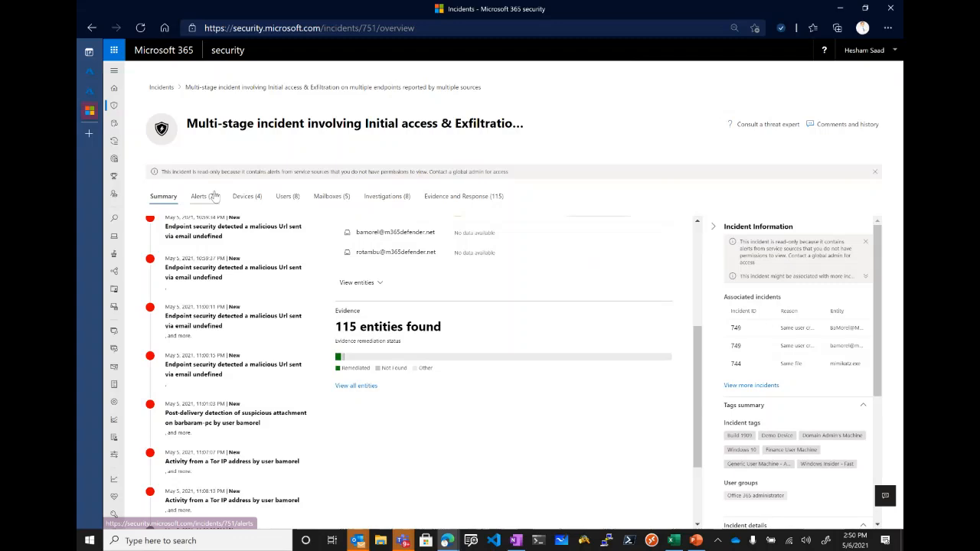
# Open the incident's alerts list and check each alert's category, impacted entities, service source and detection source.
pyautogui.click(216, 197)
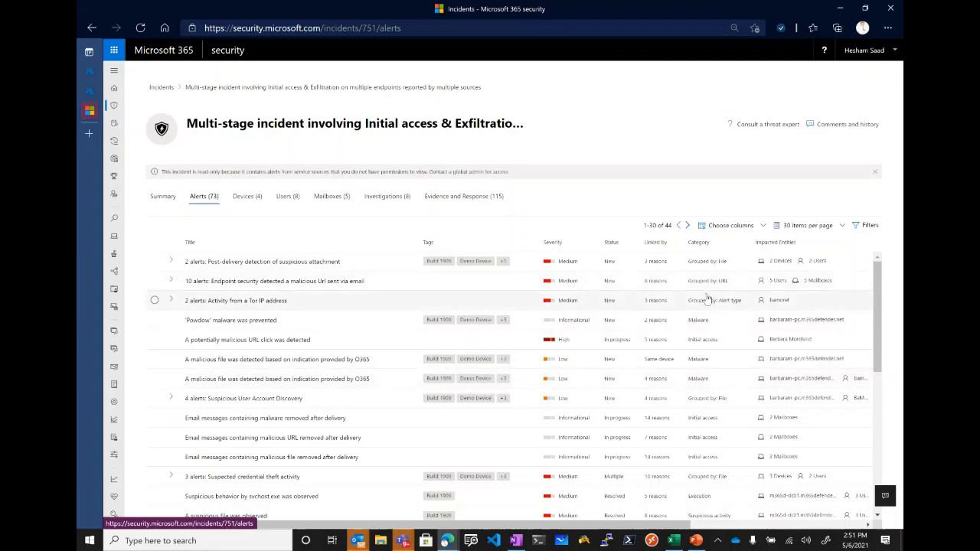
pyautogui.hscroll(3, 704, 308)
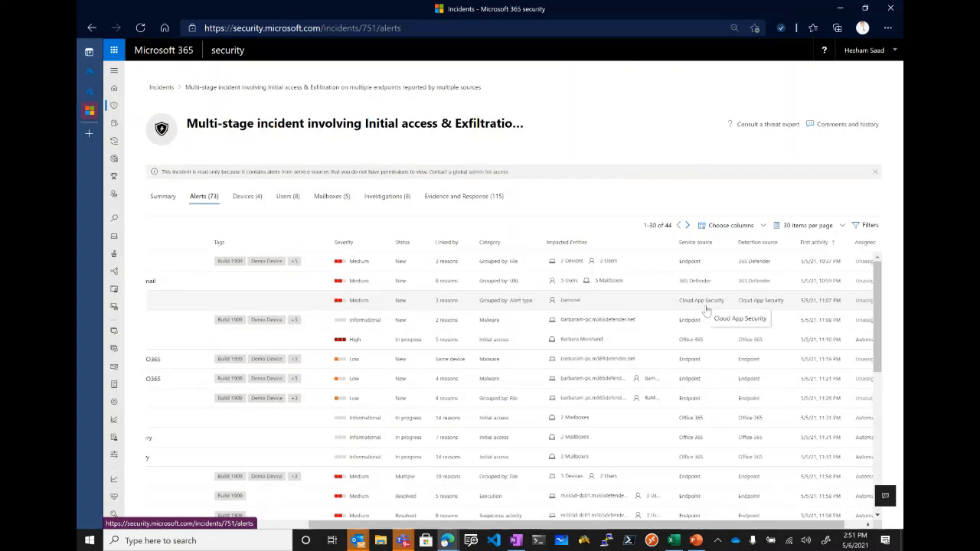
pyautogui.hscroll(-3, 706, 309)
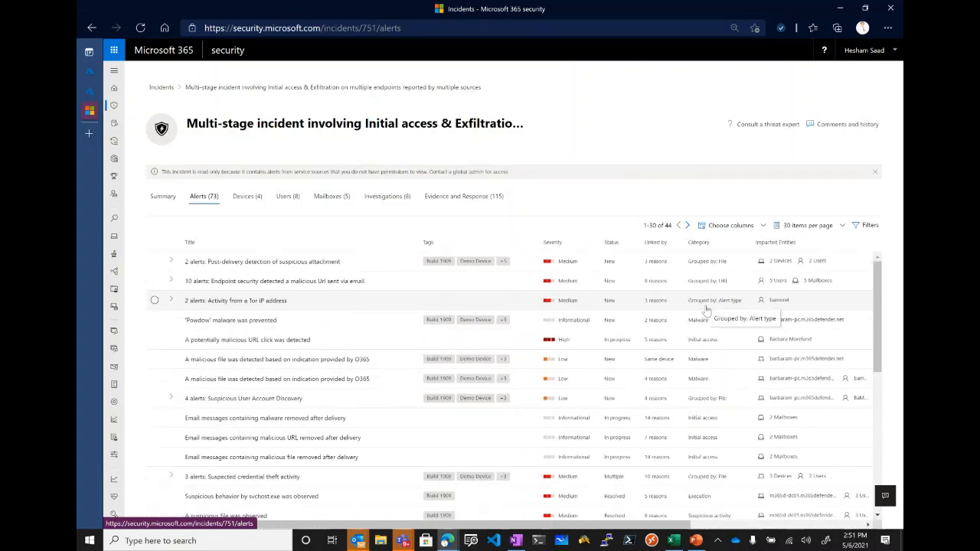
# Go through the incident's devices, users, mailboxes and automated investigations.
pyautogui.click(245, 197)
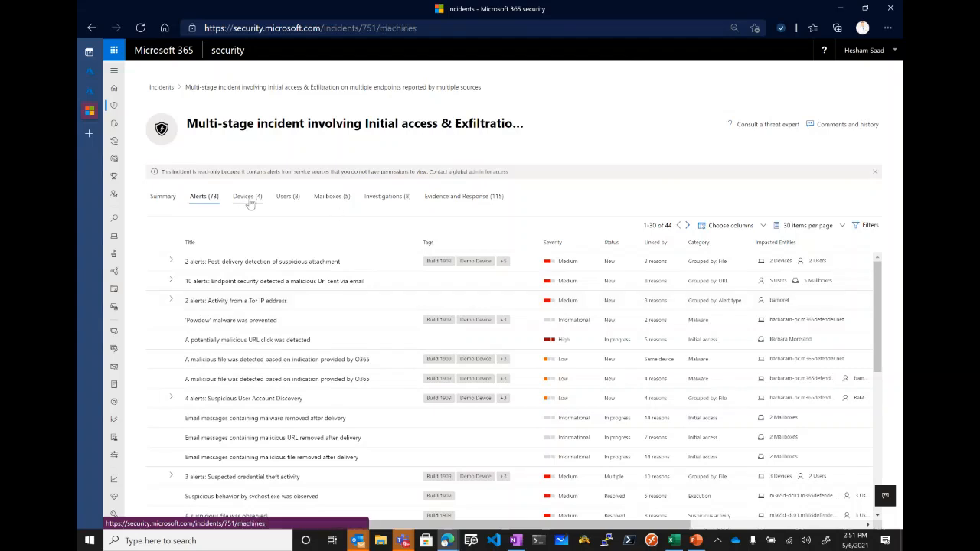
pyautogui.click(295, 199)
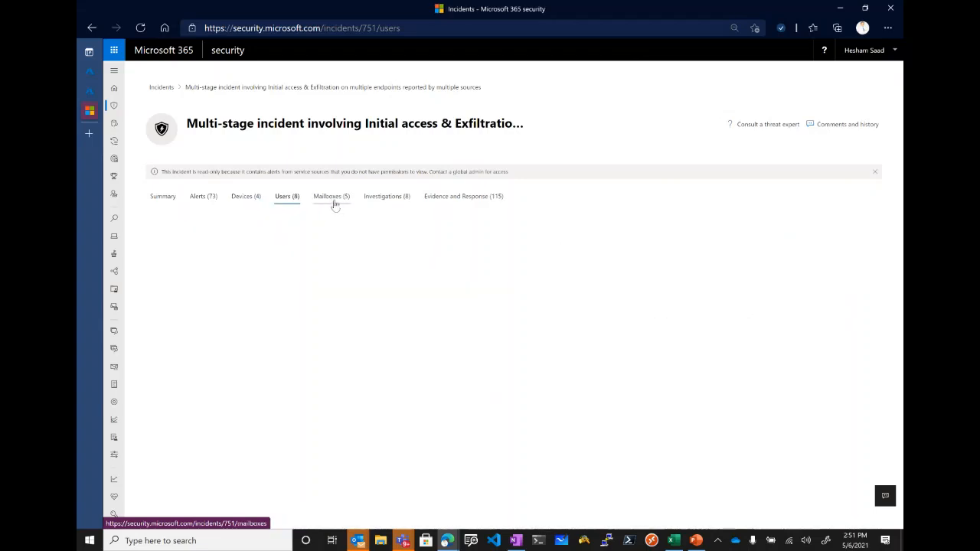
pyautogui.click(334, 199)
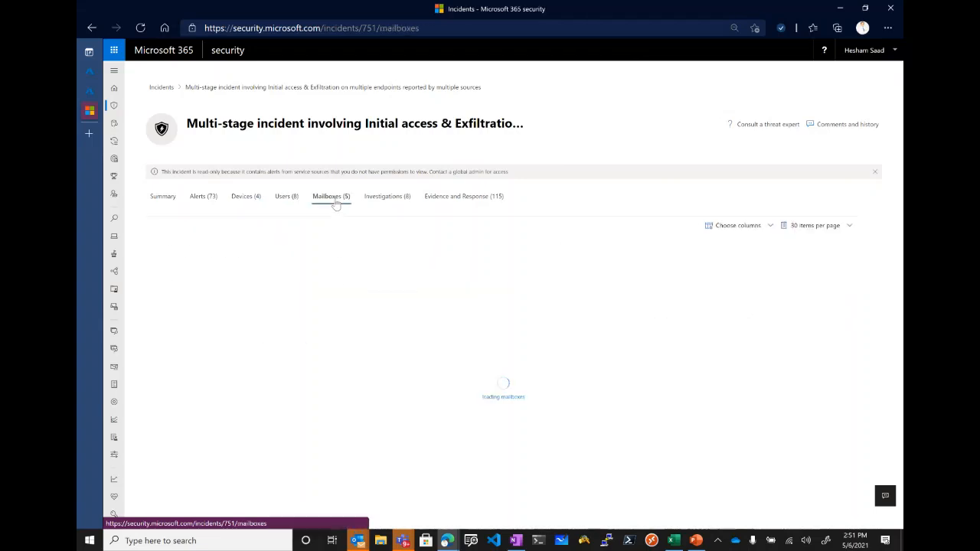
pyautogui.click(382, 205)
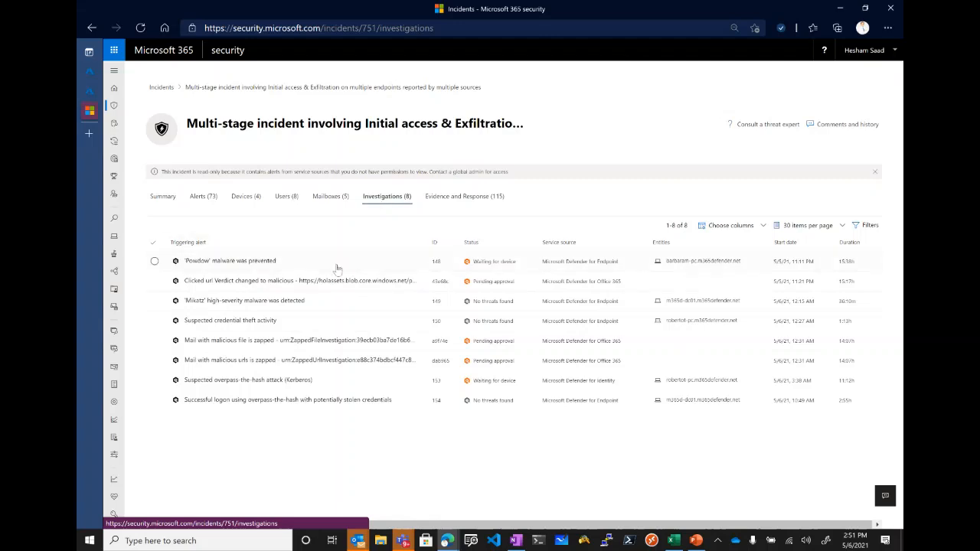
# Open the incident's evidence, list its email clusters and view the details of the first "Review Immediately" cluster.
pyautogui.click(474, 201)
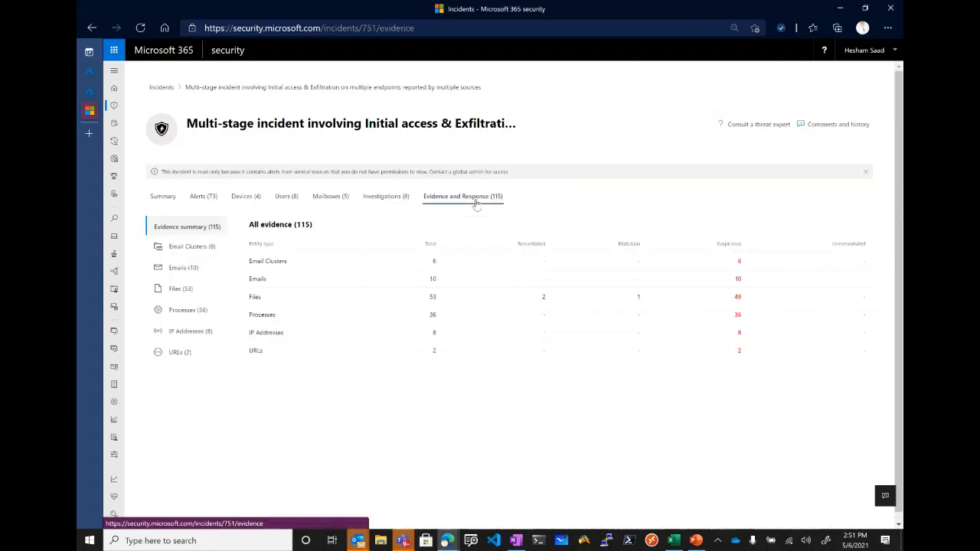
pyautogui.click(264, 265)
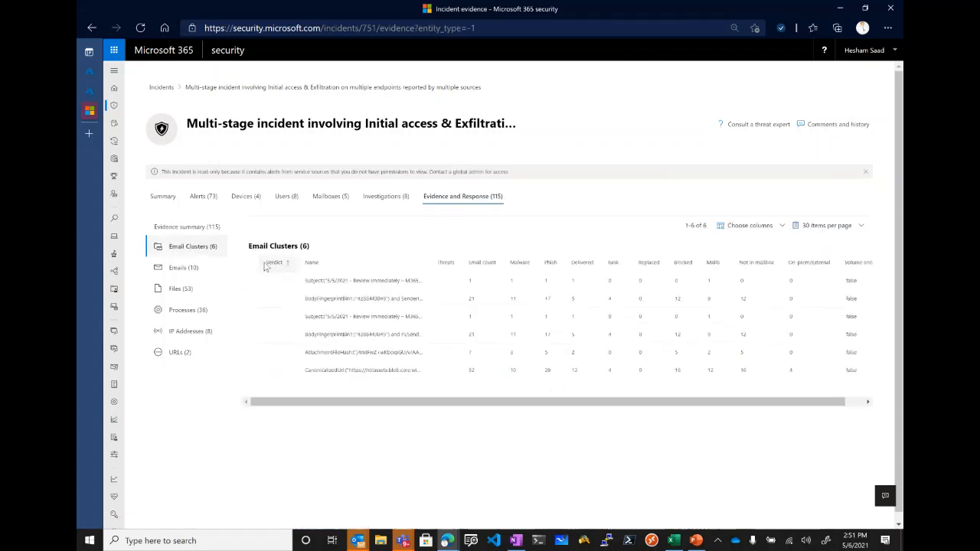
pyautogui.click(250, 282)
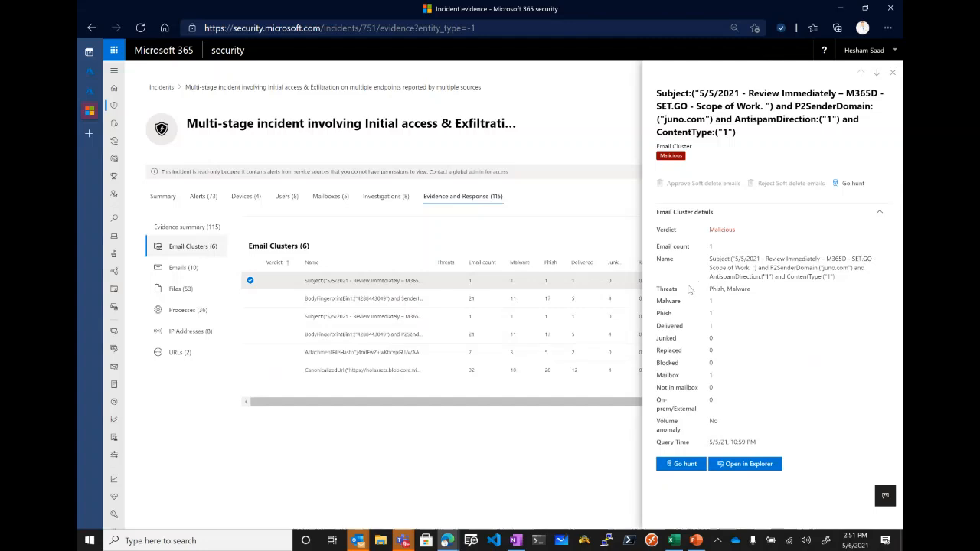
# Open the email cluster in Explorer and examine its delivery action chart and the list of matching emails.
pyautogui.click(726, 465)
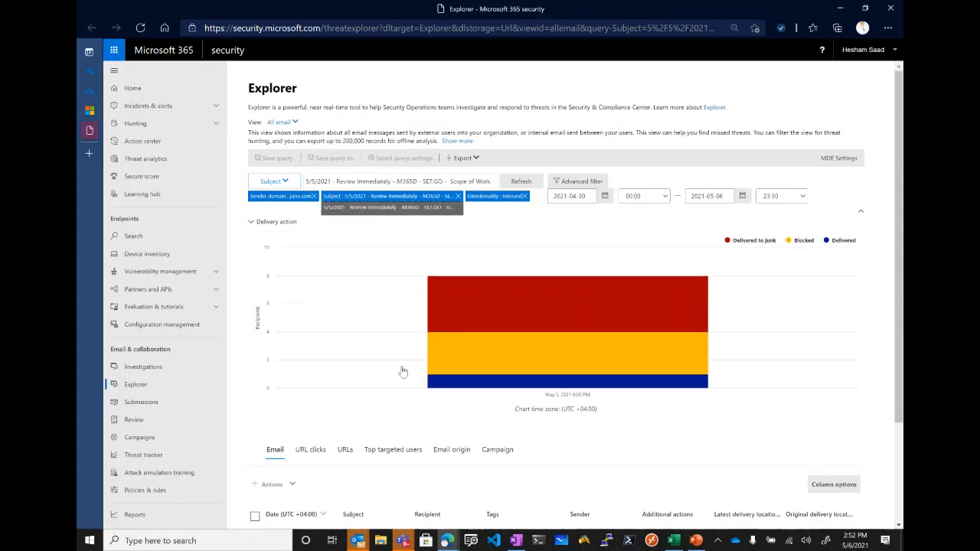
pyautogui.scroll(-3, 398, 457)
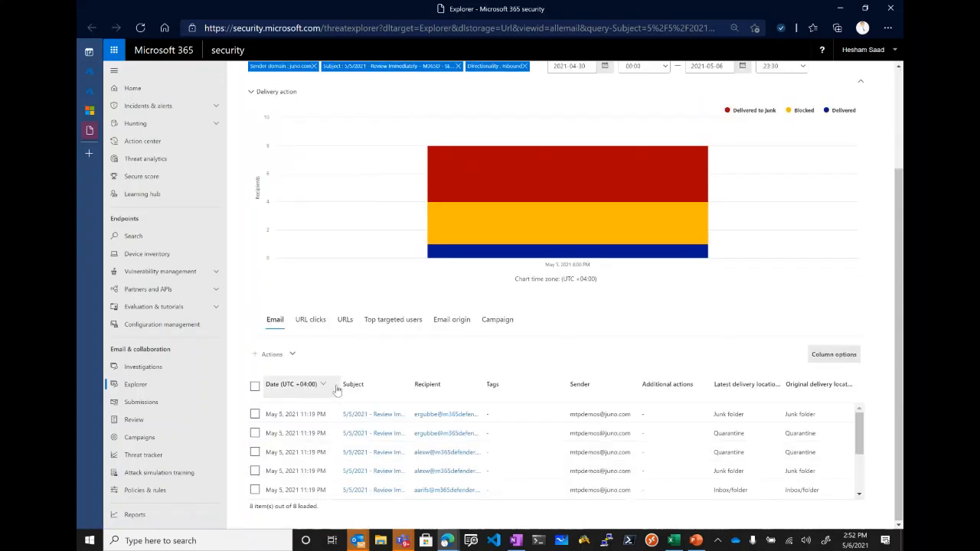
pyautogui.moveTo(578, 178)
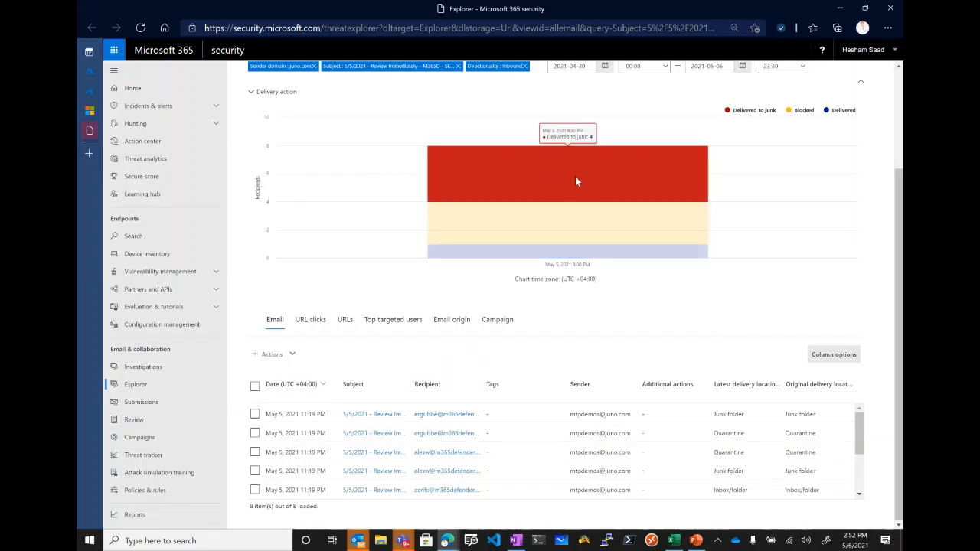
# Select the first email and examine its available response actions, then return to the incident evidence and close the cluster details.
pyautogui.click(255, 414)
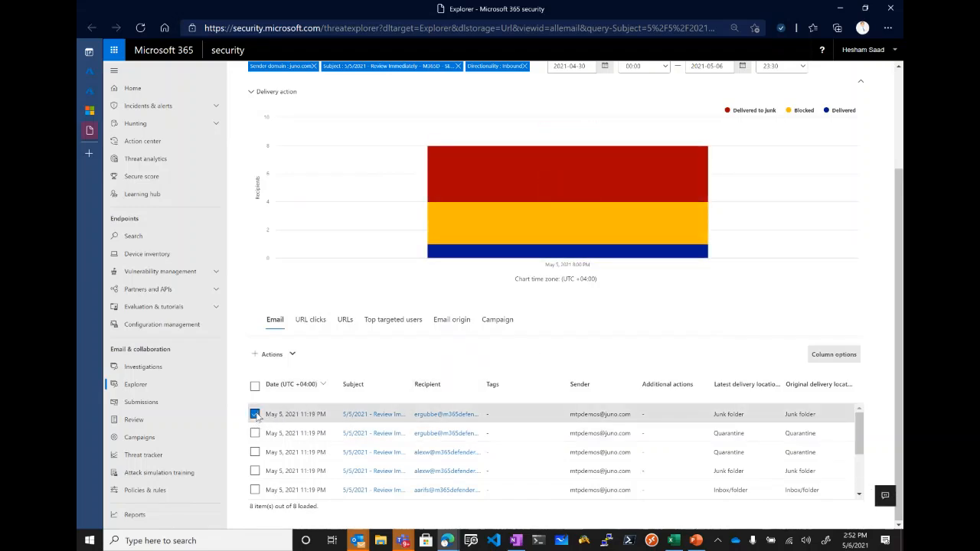
pyautogui.click(297, 354)
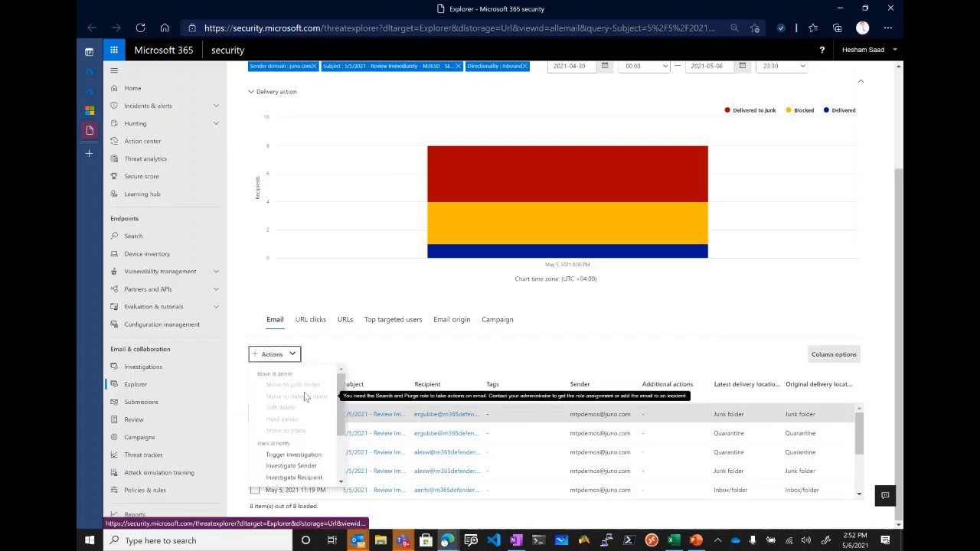
pyautogui.scroll(-1, 305, 397)
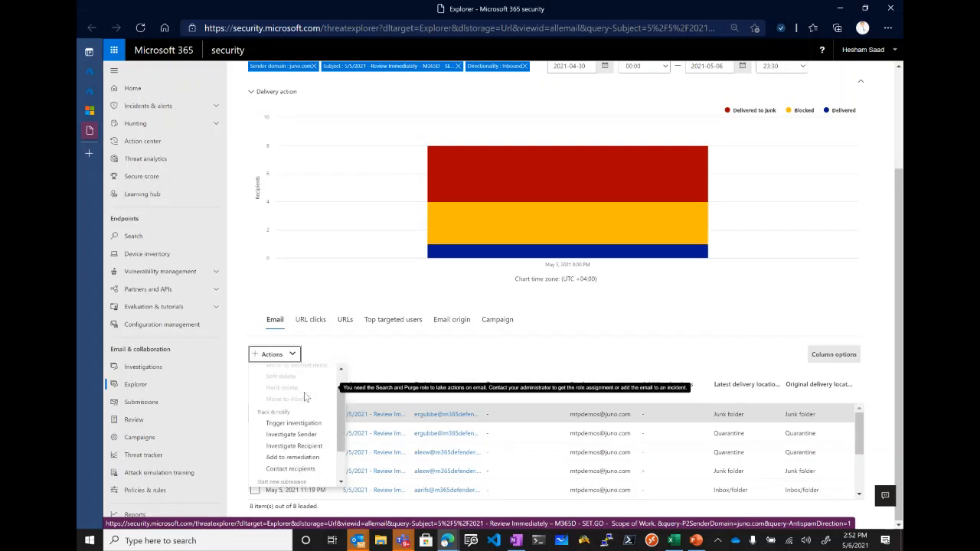
pyautogui.scroll(1, 300, 410)
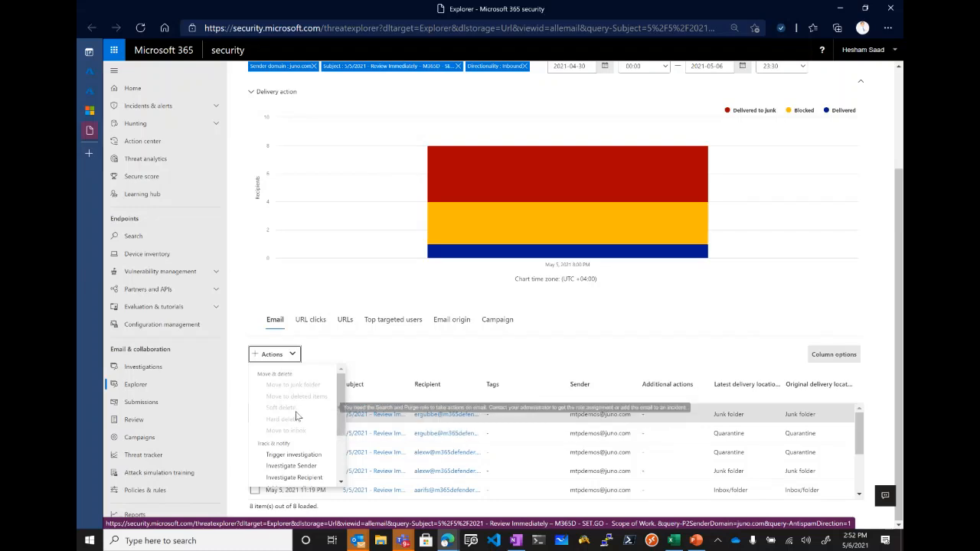
pyautogui.scroll(-2, 301, 456)
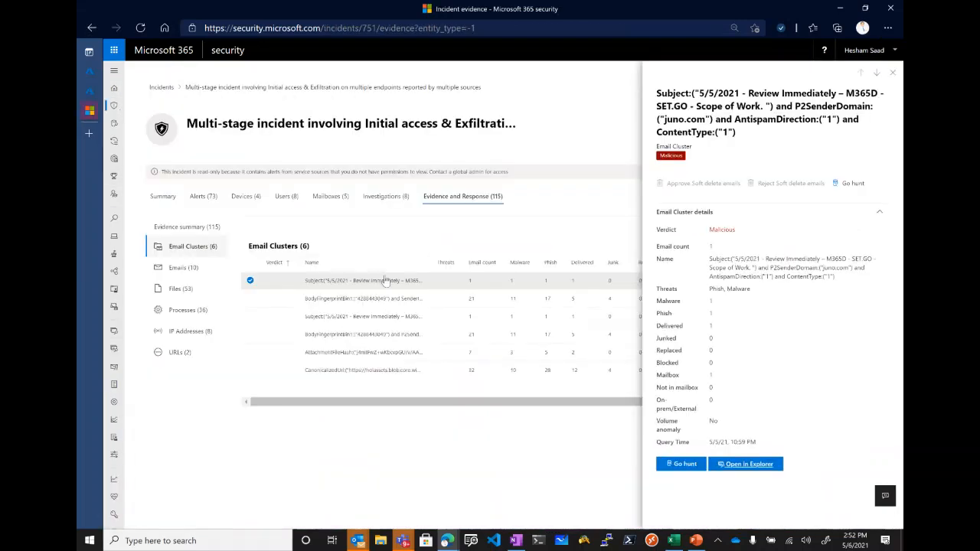
pyautogui.click(894, 73)
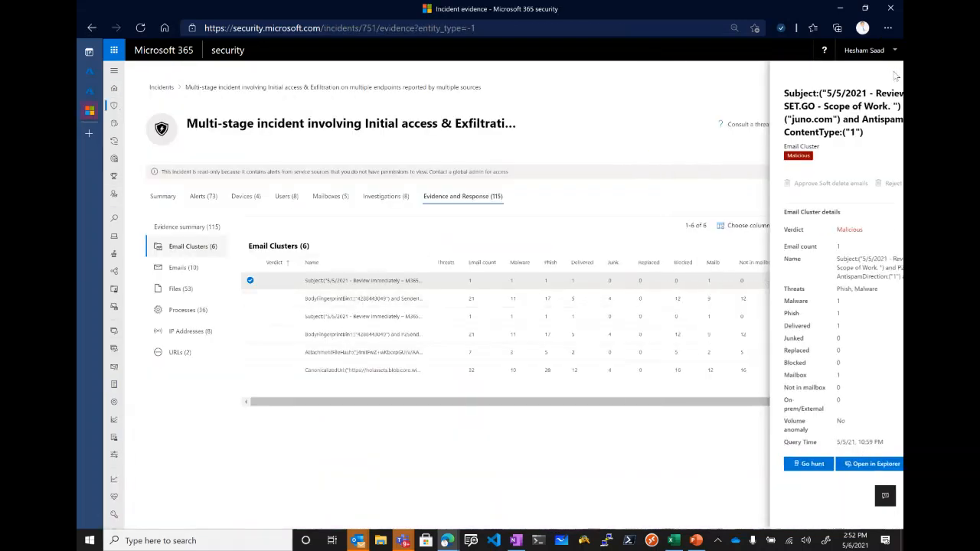
# Return to the incident's alerts list and look through the alert titles, severities, impacted entities and sources.
pyautogui.click(196, 198)
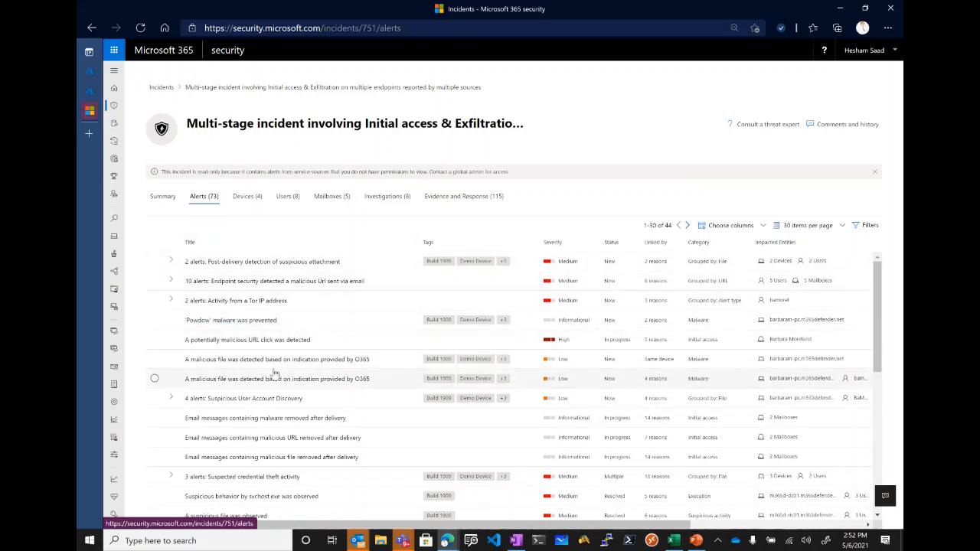
pyautogui.scroll(-3, 274, 373)
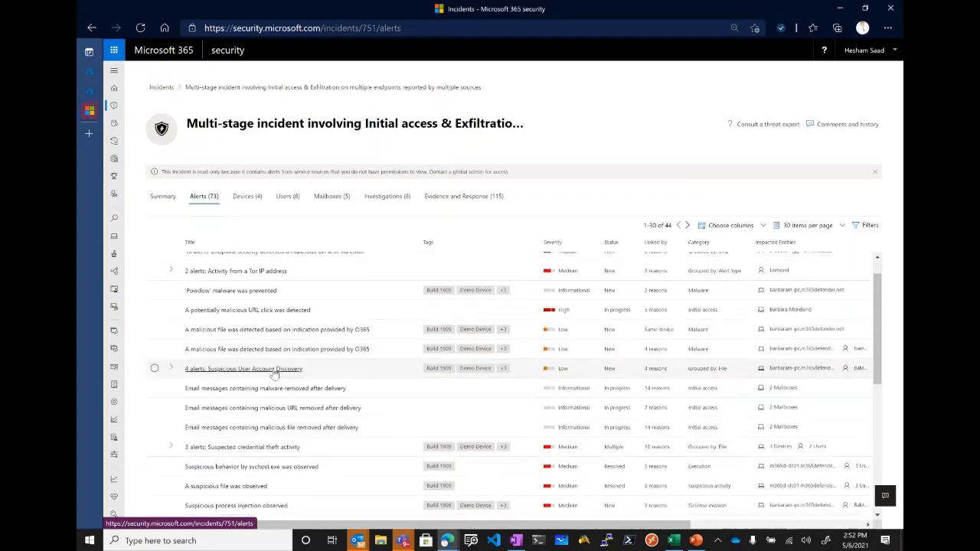
pyautogui.scroll(-3, 274, 373)
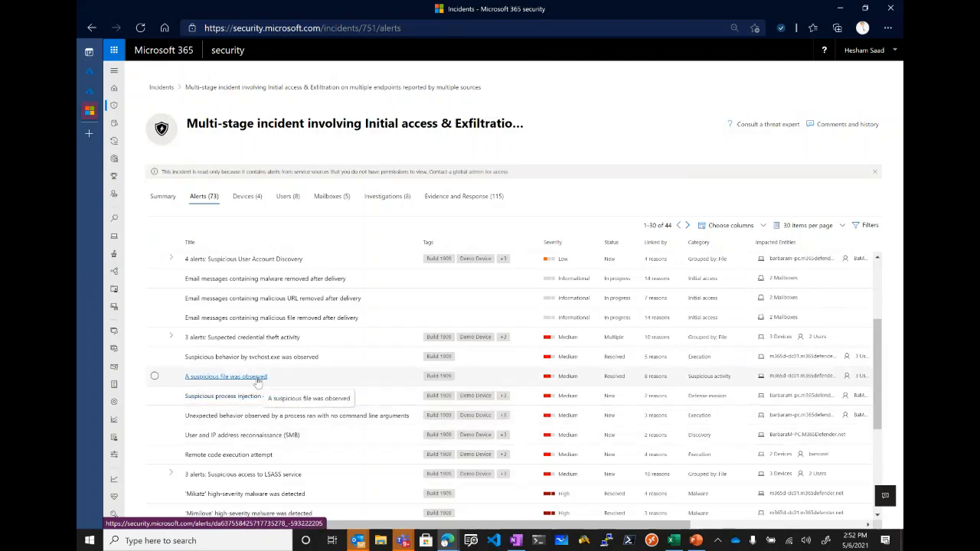
pyautogui.hscroll(2, 258, 382)
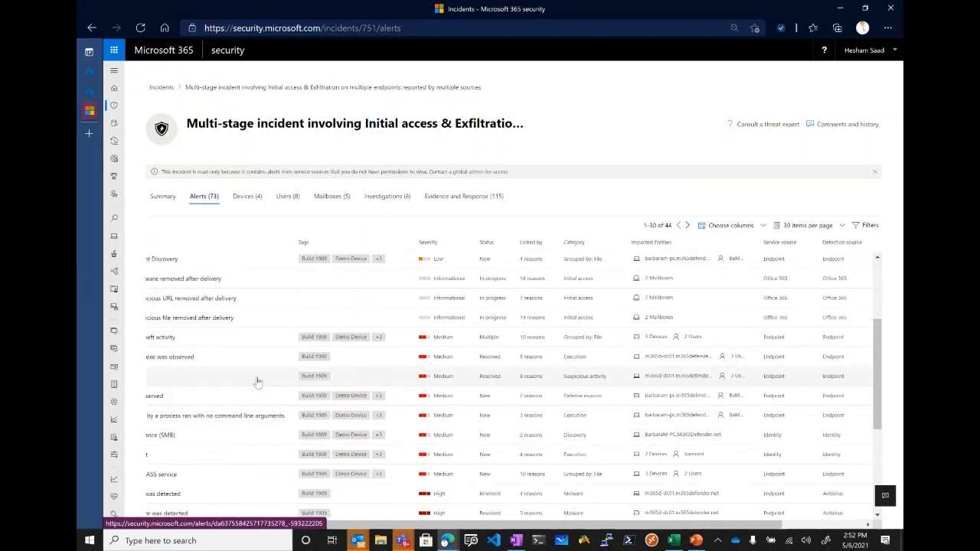
pyautogui.hscroll(-2, 258, 383)
pyautogui.scroll(-2, 257, 382)
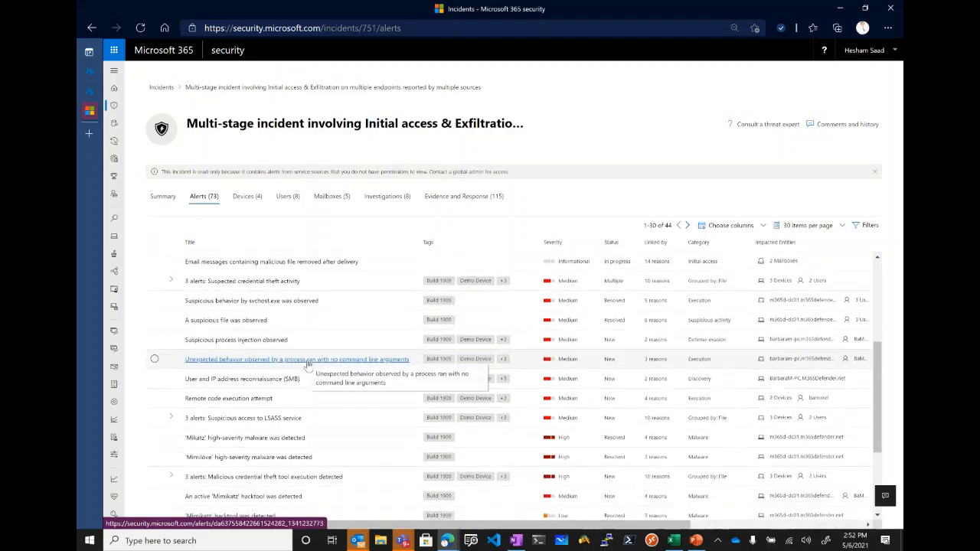
pyautogui.scroll(2, 245, 375)
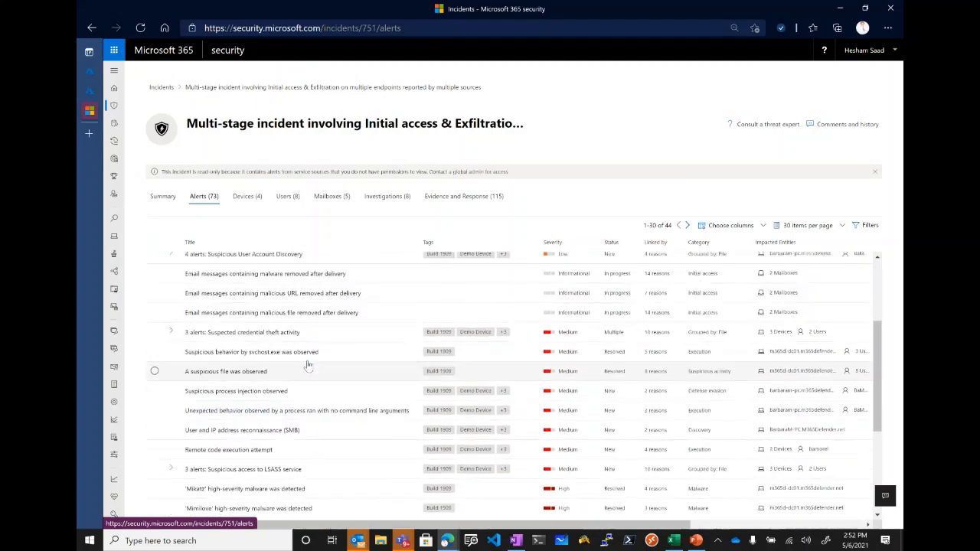
# Open the "A suspicious file was observed" alert and follow its alert story to the wsmprovhost.exe events.
pyautogui.click(241, 375)
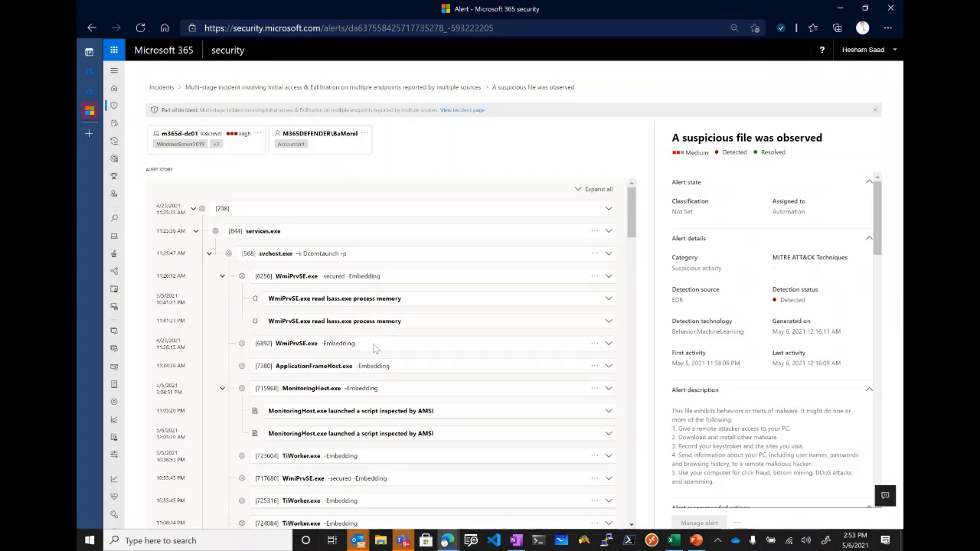
pyautogui.scroll(-1, 373, 441)
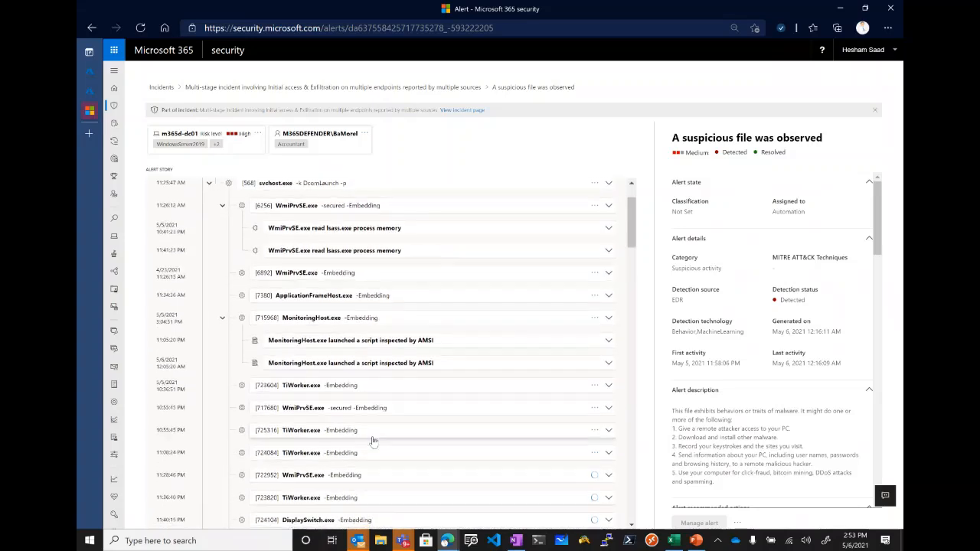
pyautogui.scroll(-8, 373, 440)
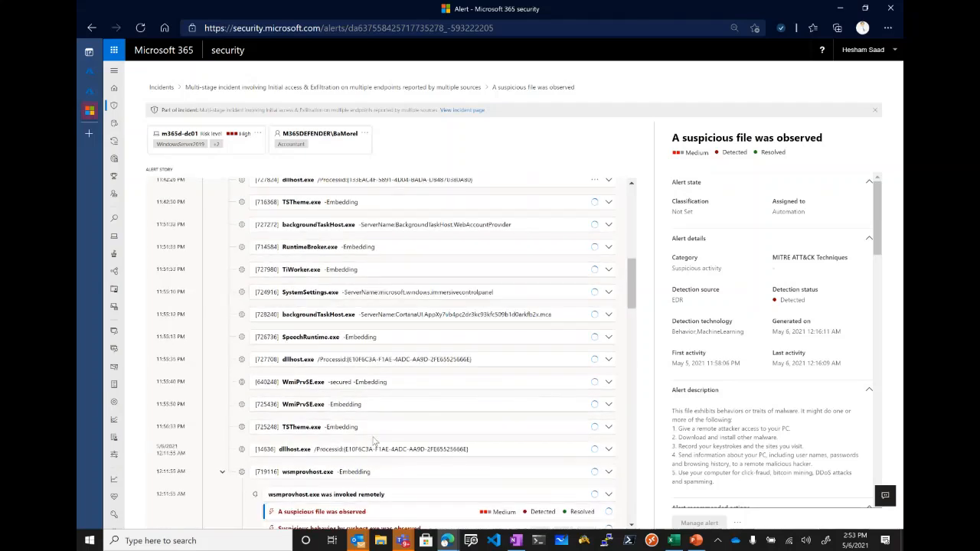
pyautogui.scroll(-1, 374, 442)
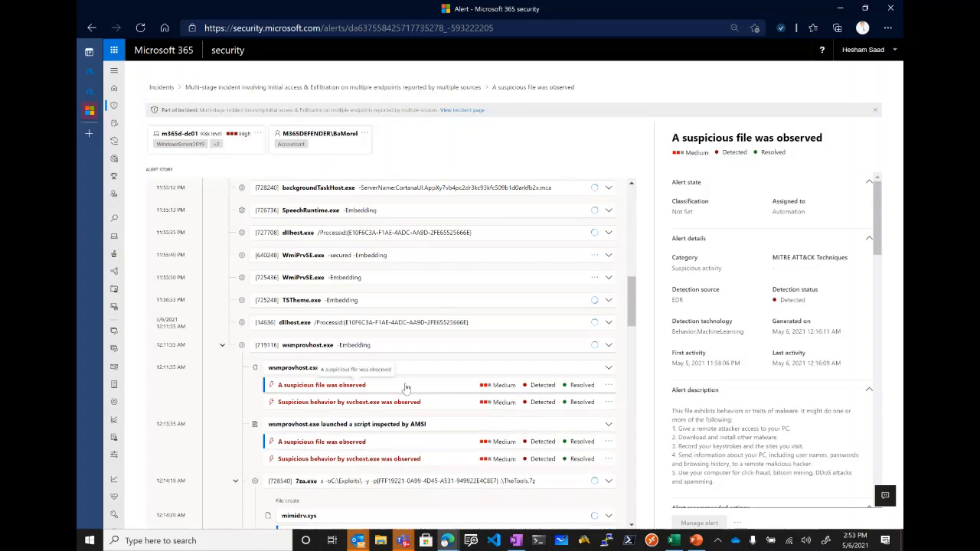
# Review the suspicious file alert's recommended actions, linked incident details, automated investigation and impacted assets.
pyautogui.scroll(-4, 813, 406)
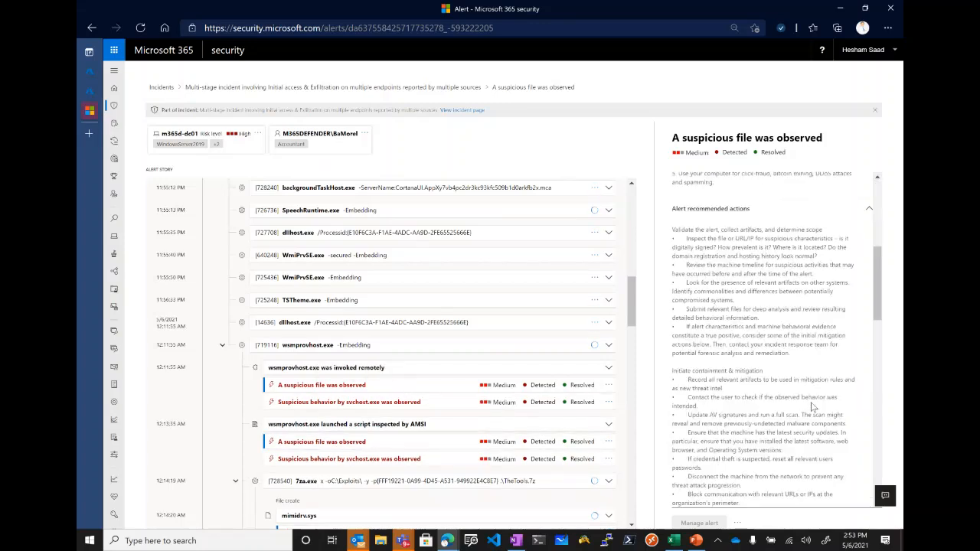
pyautogui.scroll(-5, 814, 406)
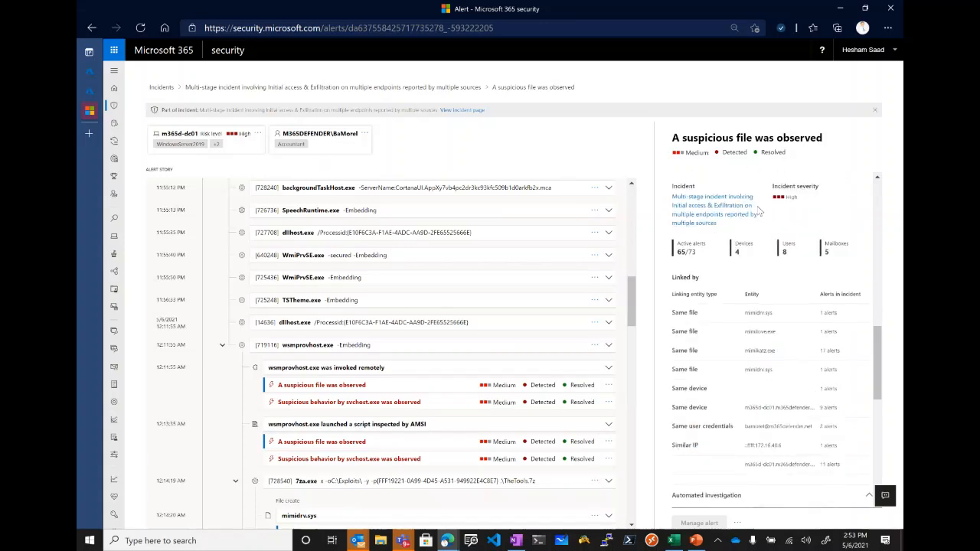
pyautogui.scroll(-3, 753, 342)
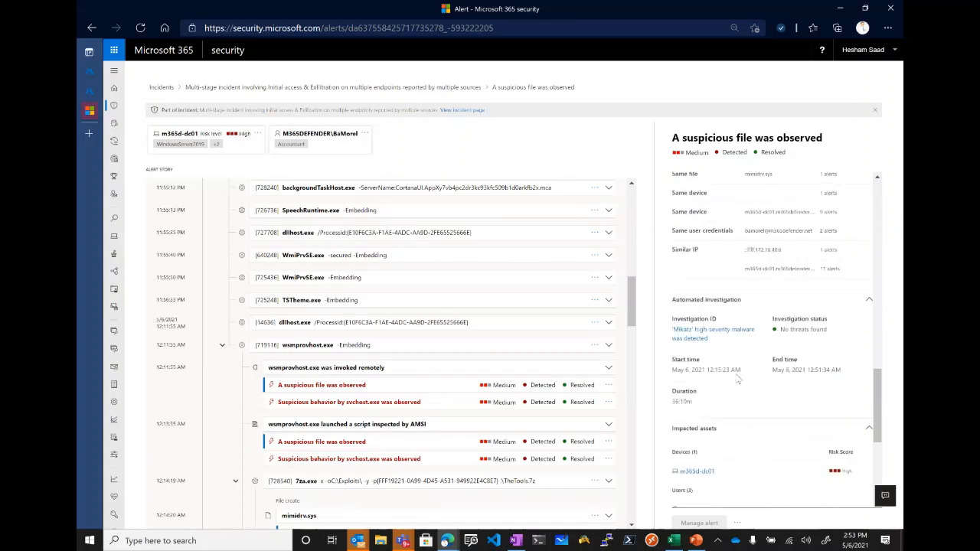
# Review the "Suspicious behavior by svchost.exe was observed" alert's investigation and impacted assets, and examine the 7za.exe file details in the alert story.
pyautogui.scroll(-1, 737, 380)
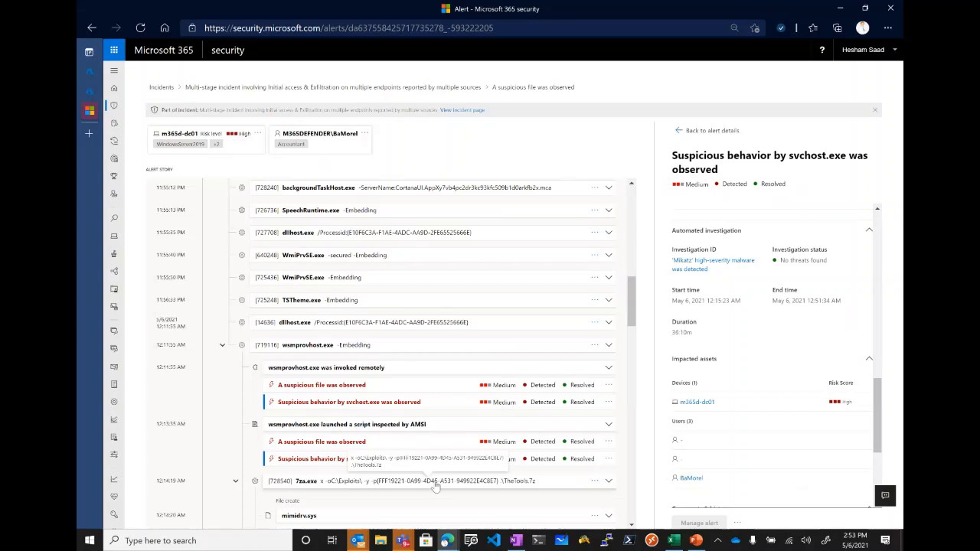
pyautogui.click(435, 486)
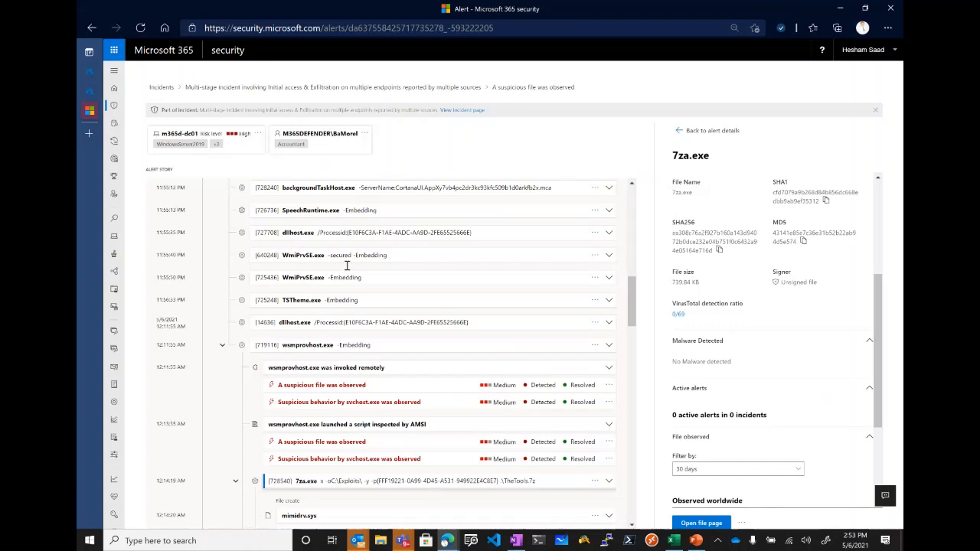
pyautogui.scroll(3, 348, 268)
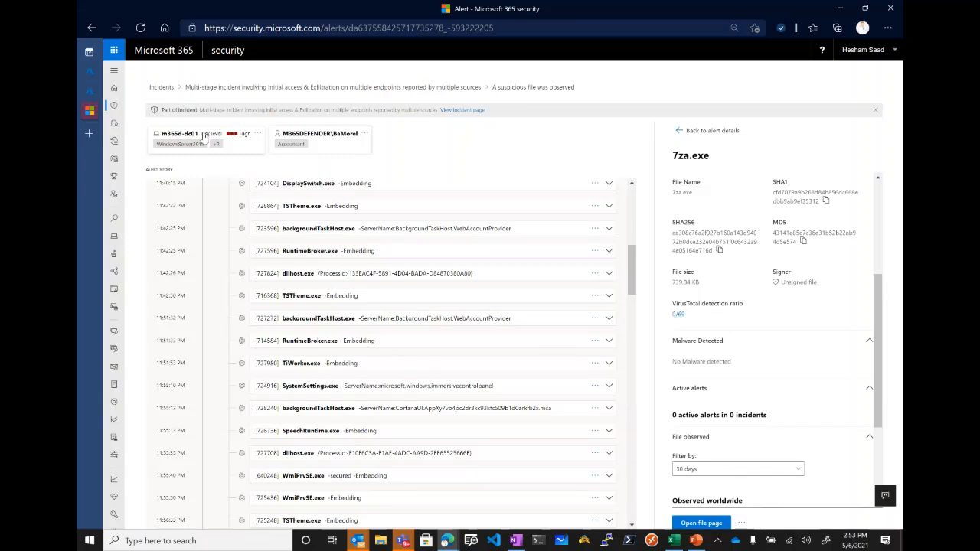
# Review the m365d-dc01 device's active alerts and logged-on users, and open its device page to examine the available response actions.
pyautogui.click(205, 135)
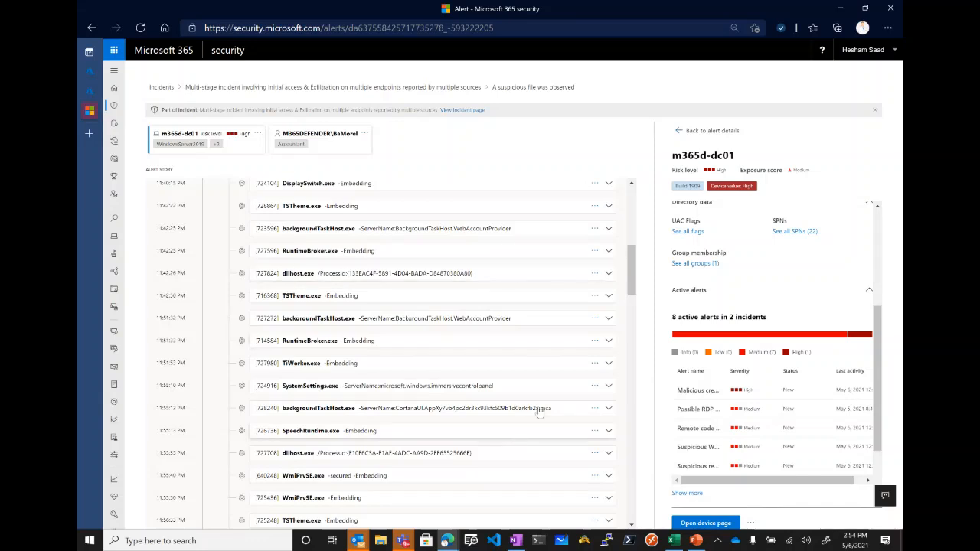
pyautogui.scroll(-2, 805, 303)
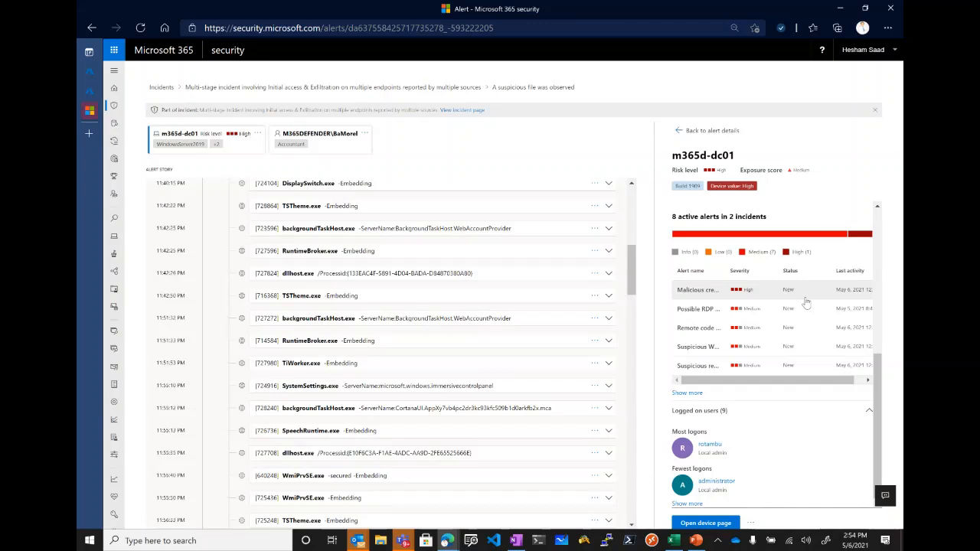
pyautogui.click(706, 527)
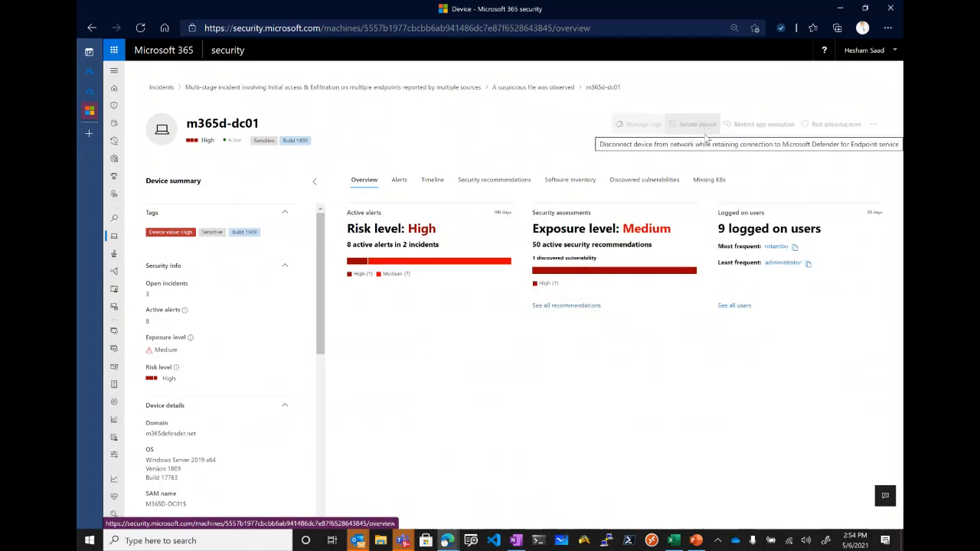
pyautogui.click(874, 124)
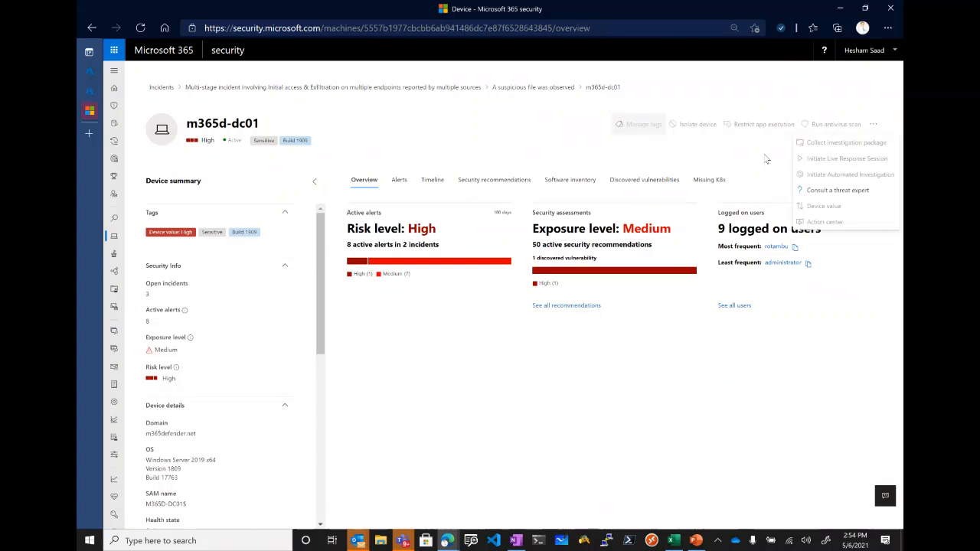
pyautogui.click(402, 117)
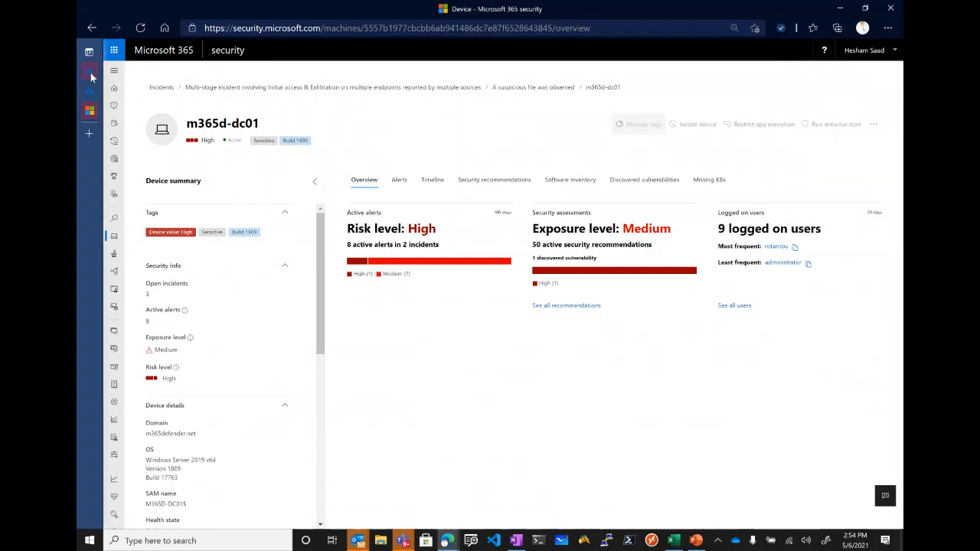
# Switch to the Azure Sentinel data connectors page and open the workspace's Overview dashboard.
pyautogui.moveTo(90, 73)
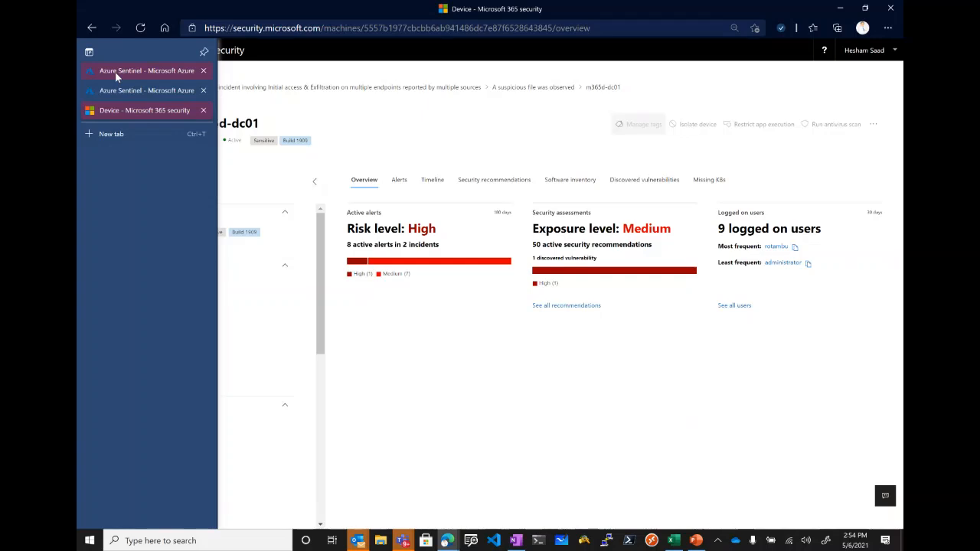
pyautogui.click(115, 71)
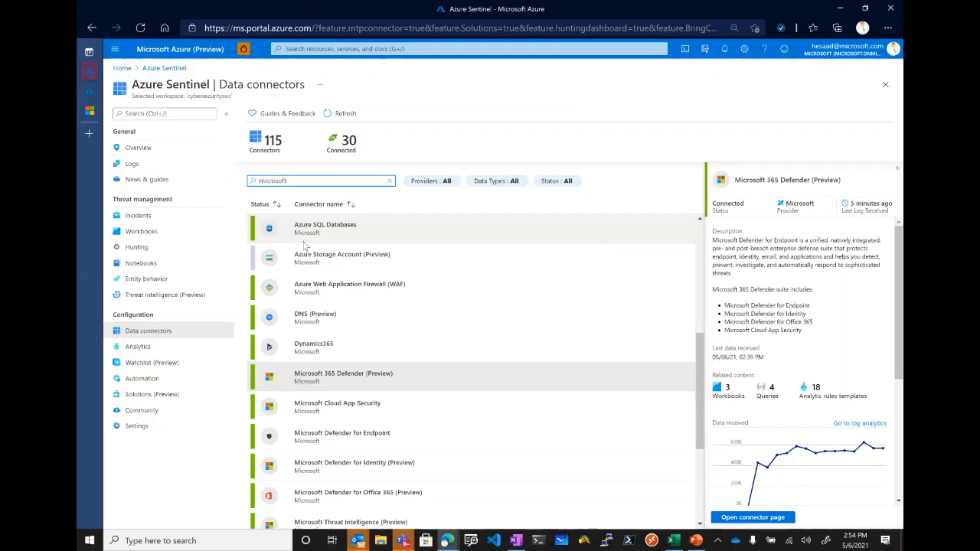
pyautogui.click(175, 149)
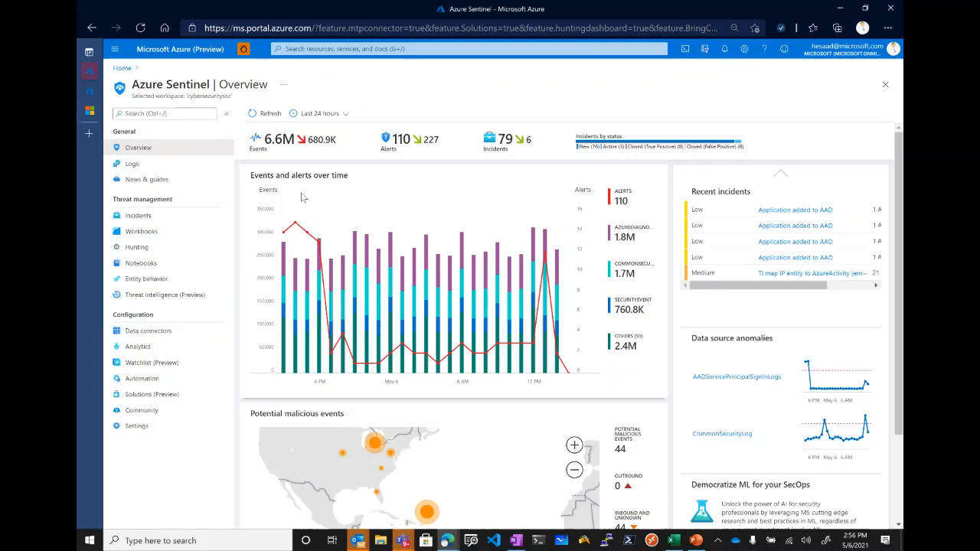
# Switch to the PowerPoint presentation, start the slide show from the "Close the gaps" slide and advance to the closing "Thank You!" slide.
pyautogui.hotkey('alt', 'Tab')
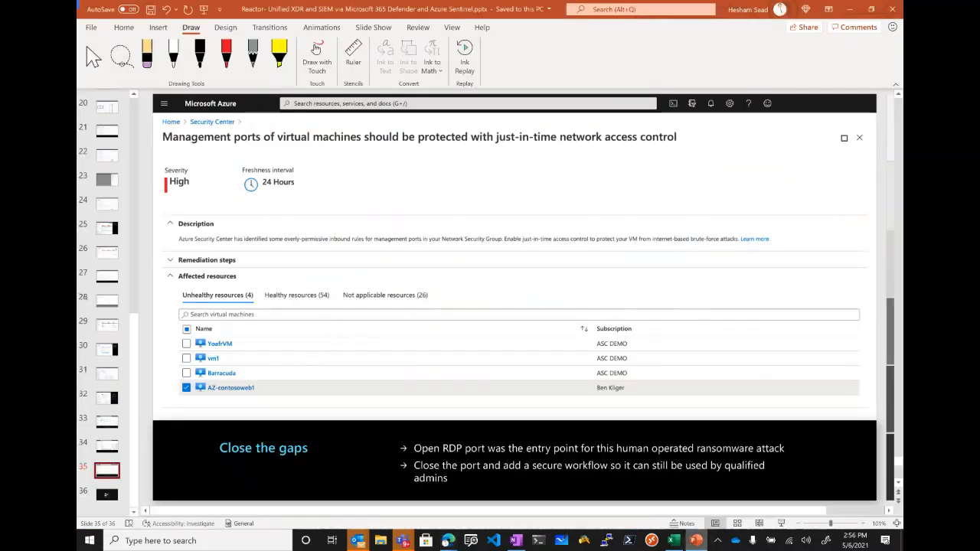
pyautogui.click(781, 524)
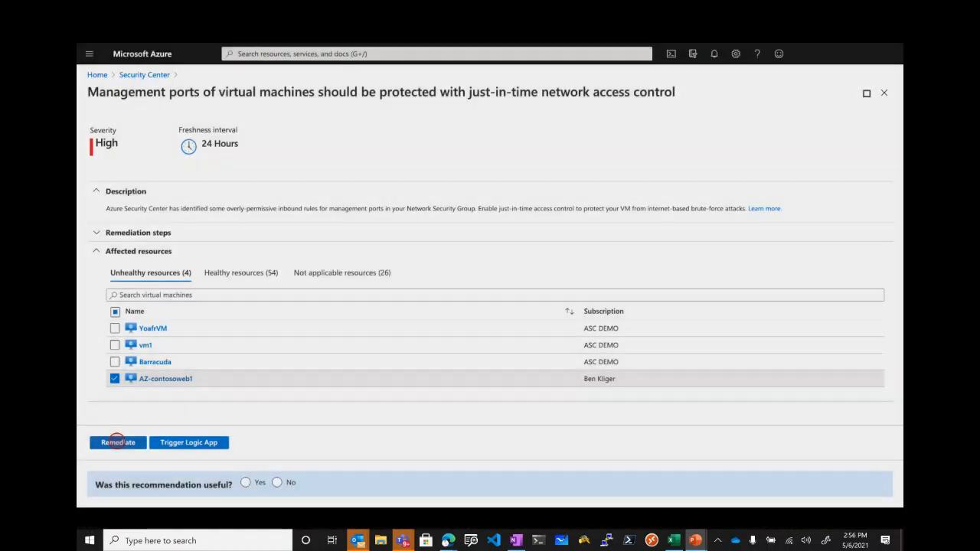
pyautogui.press('Right')
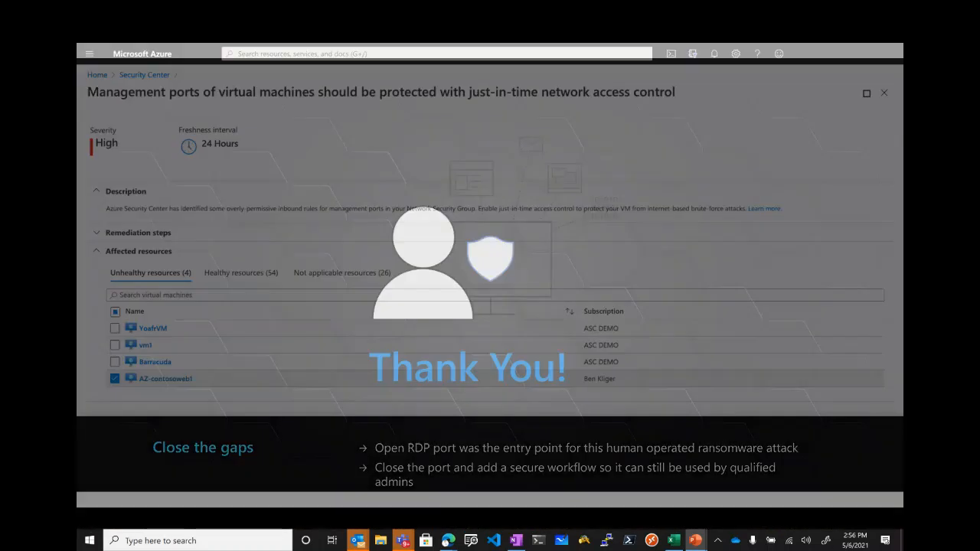